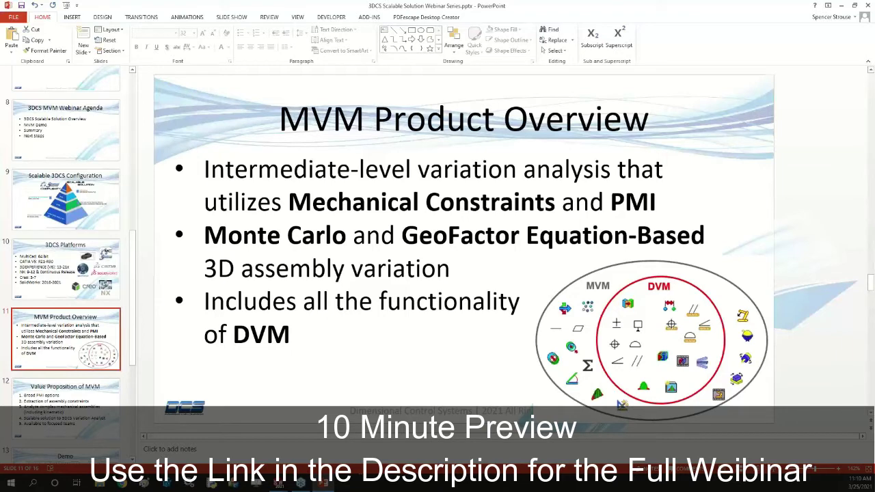
Advance the presentation past the Value Proposition of MVM slide to the Demo slide.
click(97, 402)
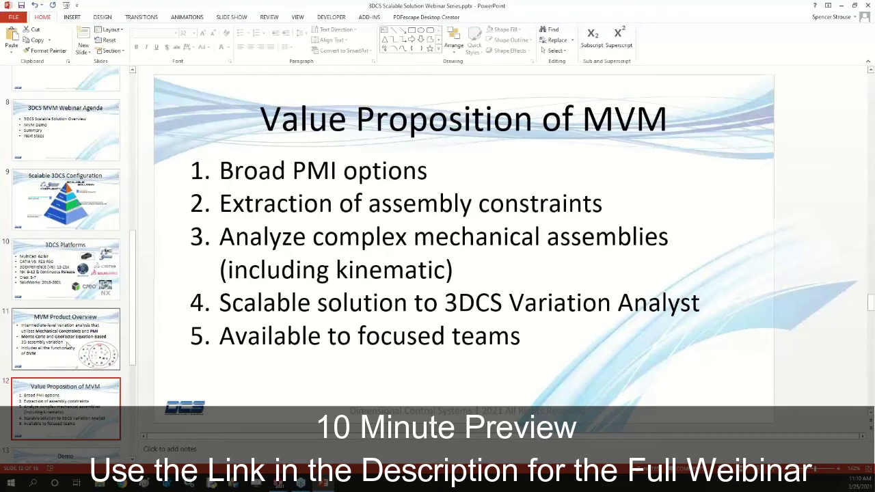
scroll(79, 340, down, 2)
scroll(78, 341, down, 3)
click(78, 339)
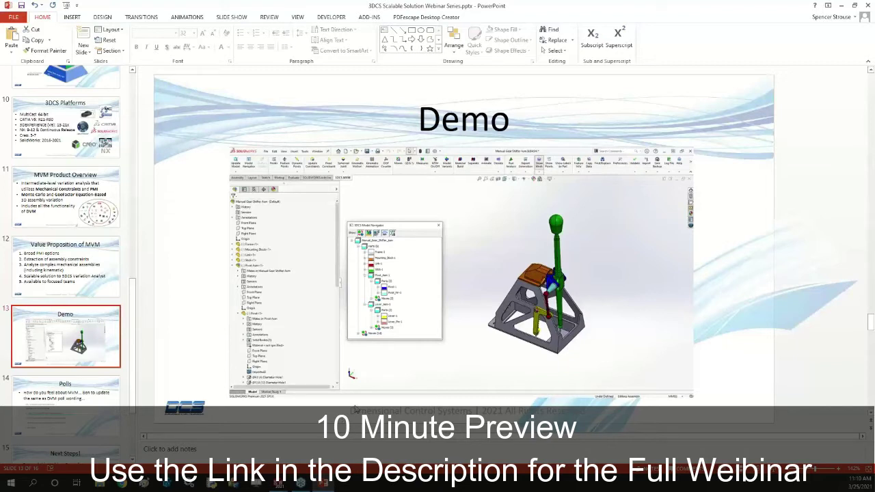
Switch to the Manual Gear Shifter assembly in SolidWorks and examine the unassembled frame, mounting block, pivot and stick from several angles.
mouse_move(281, 487)
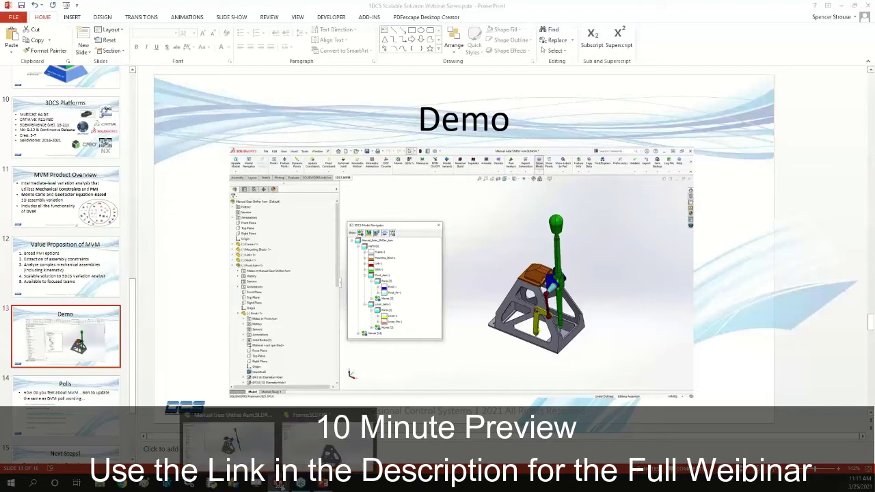
click(256, 455)
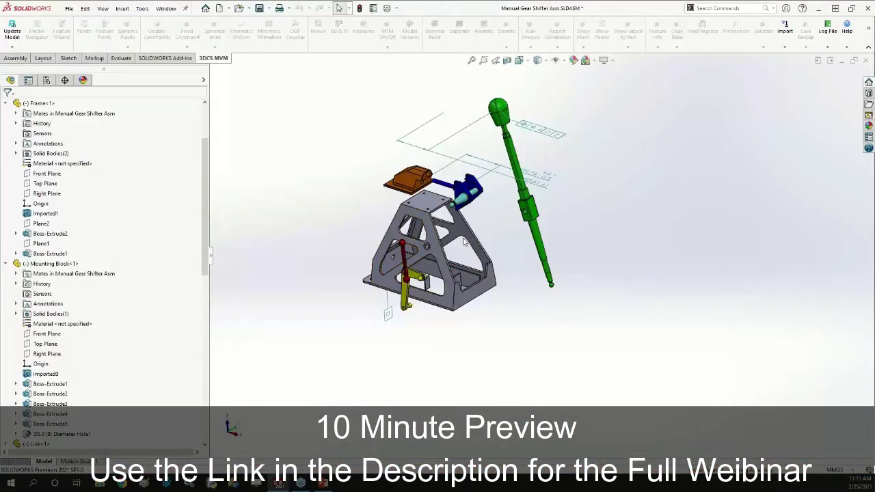
scroll(464, 242, down, 4)
scroll(494, 319, up, 2)
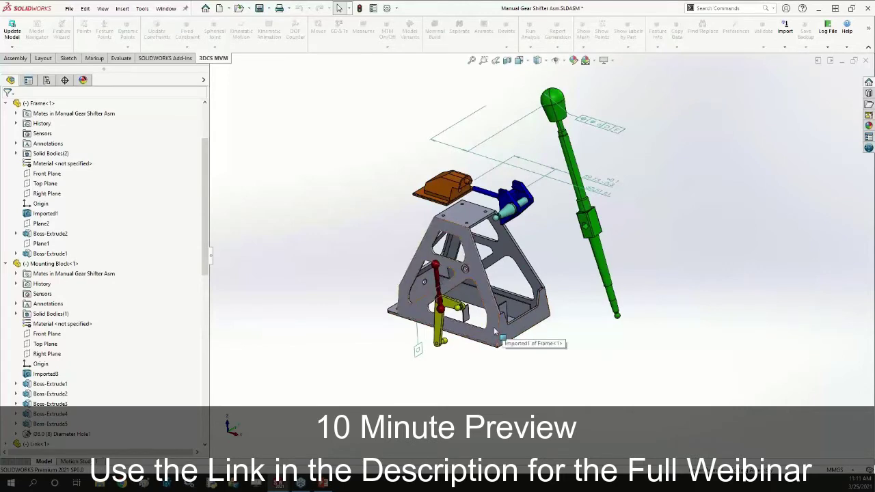
middle_drag(495, 331, 472, 254)
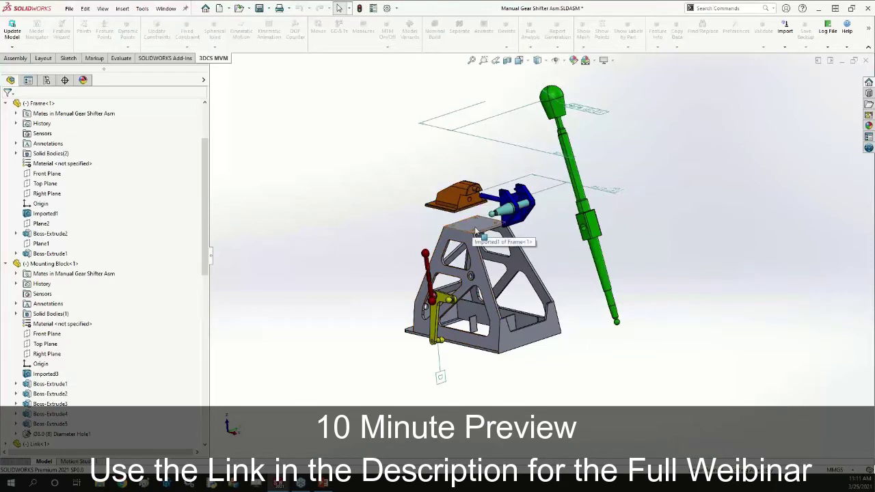
middle_drag(476, 231, 512, 199)
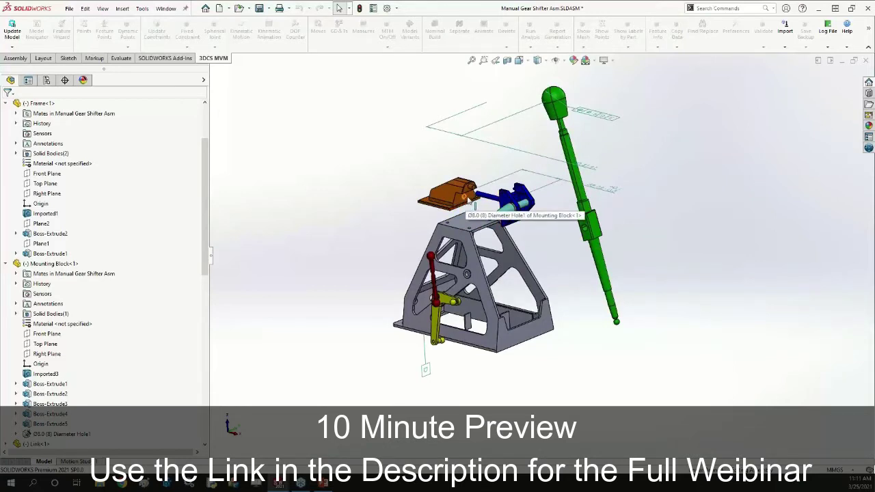
drag(466, 198, 587, 197)
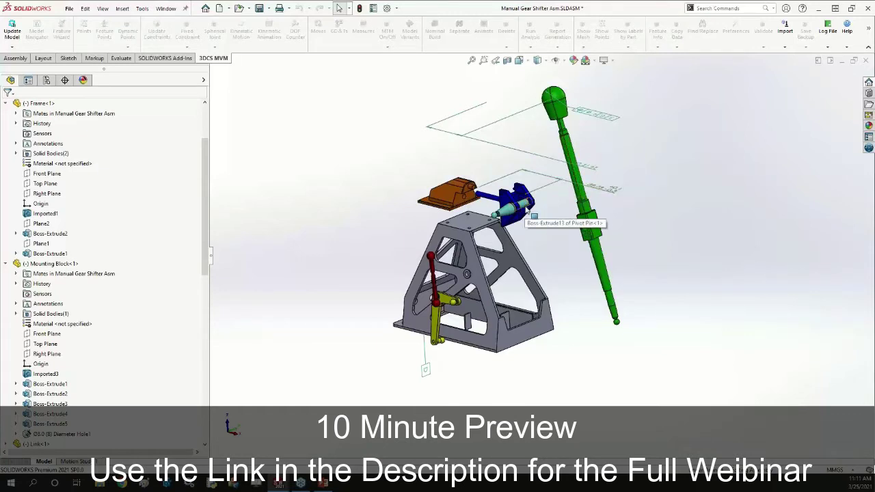
middle_drag(526, 209, 581, 211)
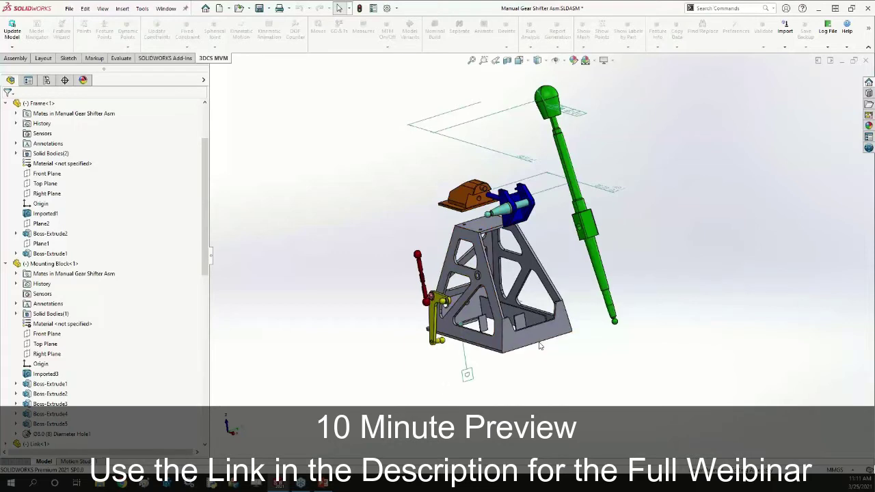
middle_drag(541, 346, 542, 350)
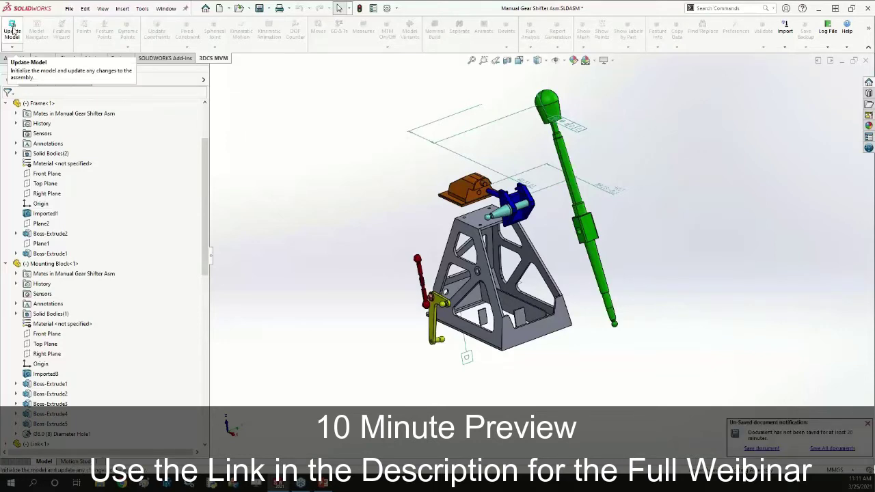
Initialize the 3DCS model and expand the Manual_Gear_Shifter_Asm tree down to the parts of Pivot_Asm-1 and Lever_Asm-1.
click(12, 31)
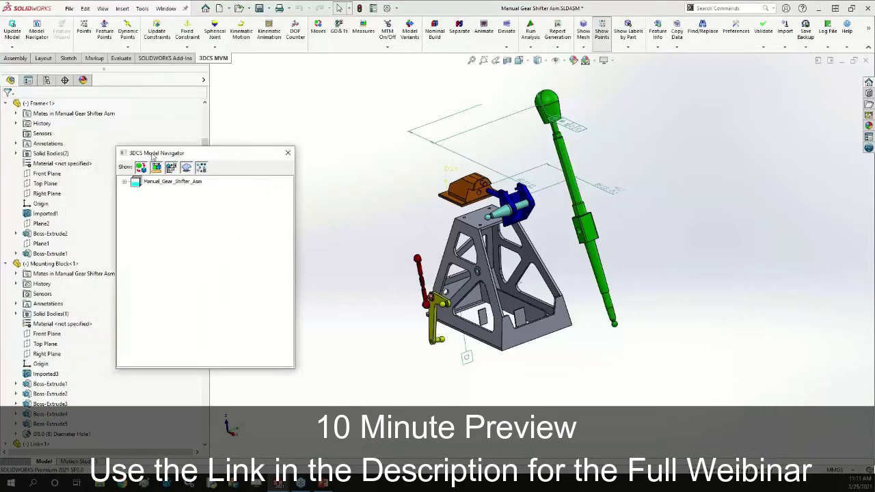
drag(136, 156, 228, 180)
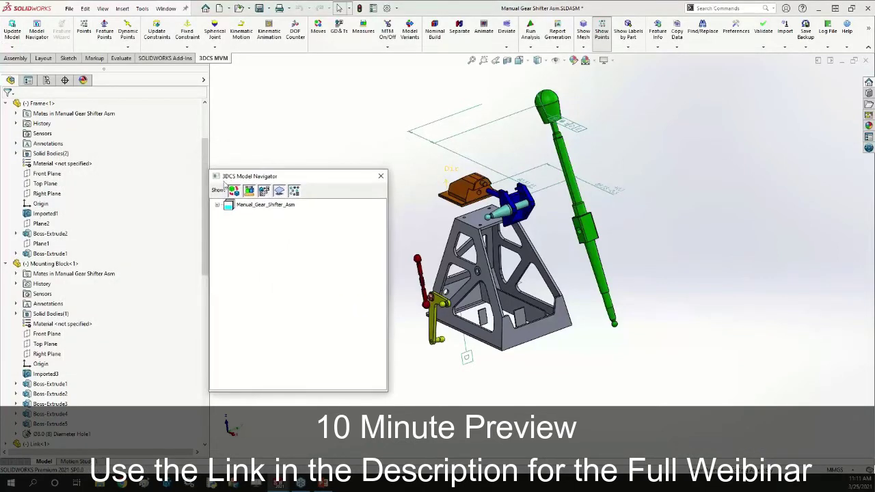
click(217, 206)
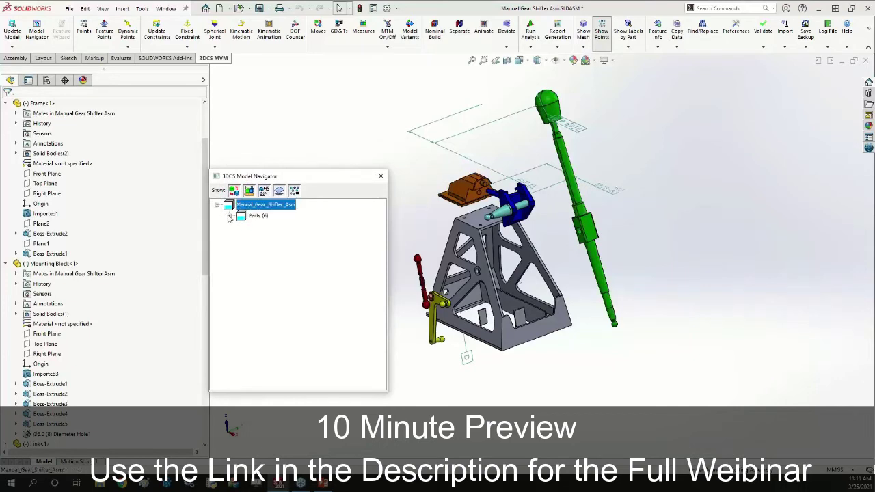
click(229, 216)
click(229, 216)
click(241, 270)
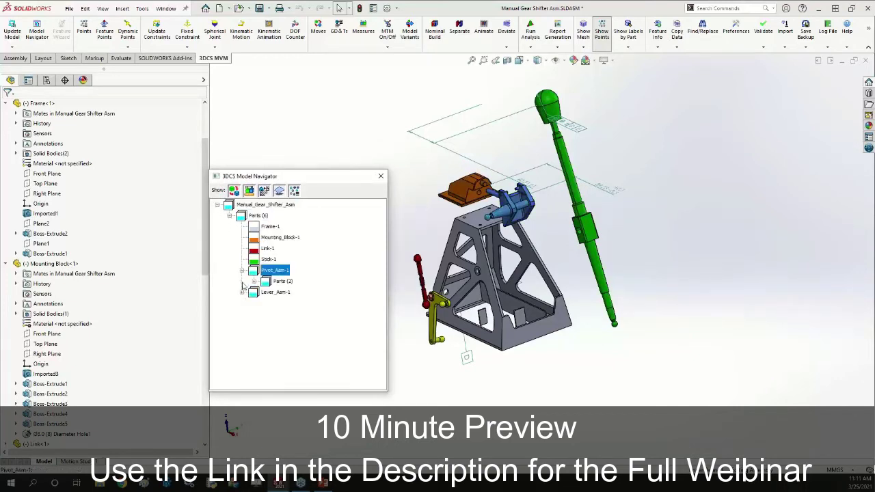
click(253, 281)
click(241, 313)
click(253, 324)
click(253, 324)
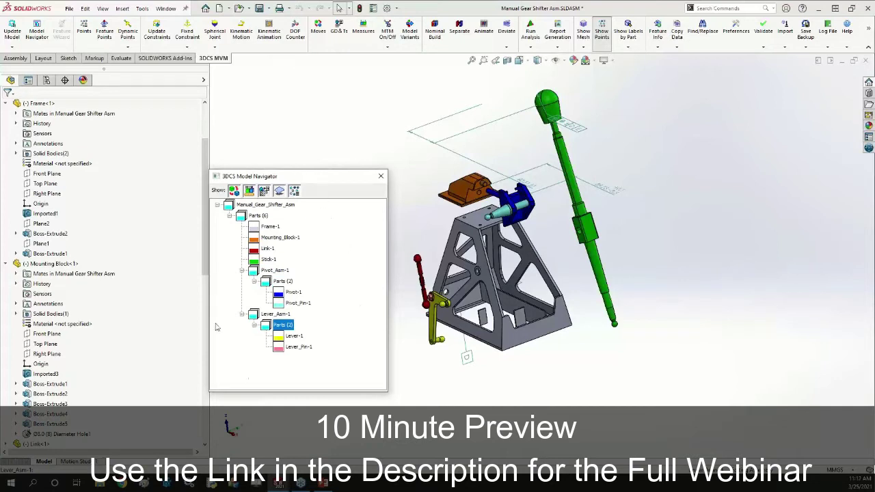
Reposition the 3DCS Model Navigator beside the model and run a nominal build of the assembly.
drag(325, 170, 306, 215)
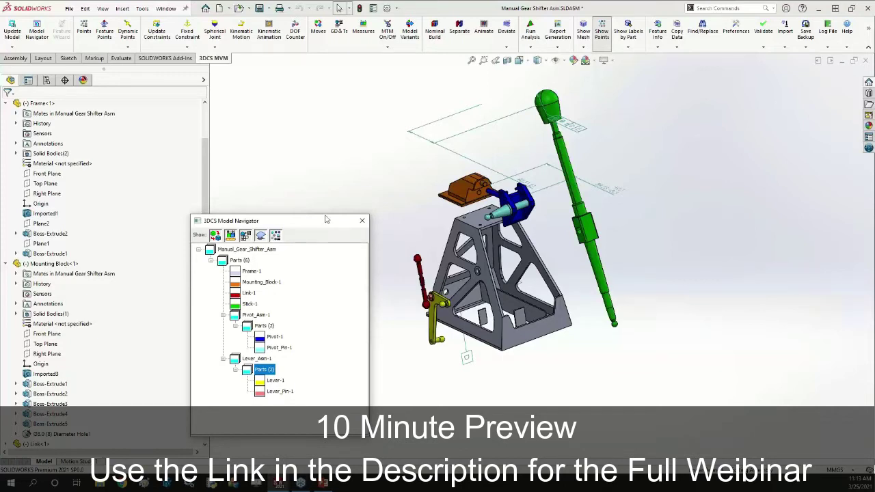
drag(325, 216, 350, 117)
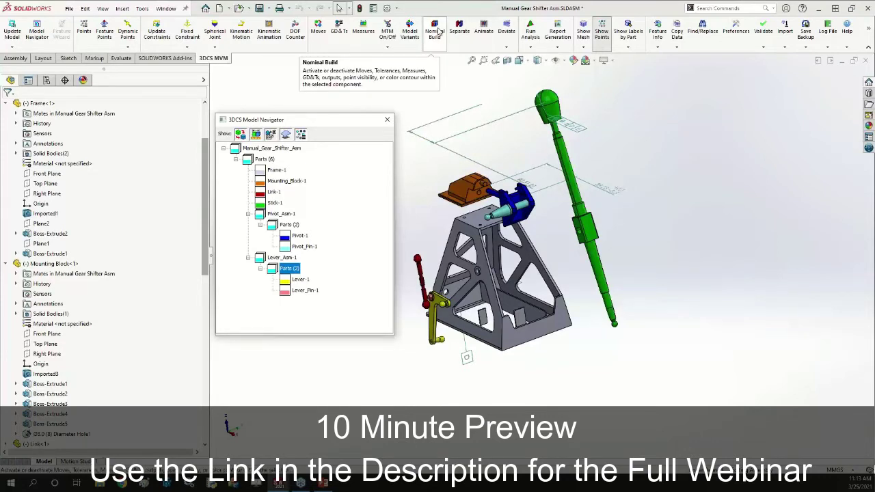
click(436, 32)
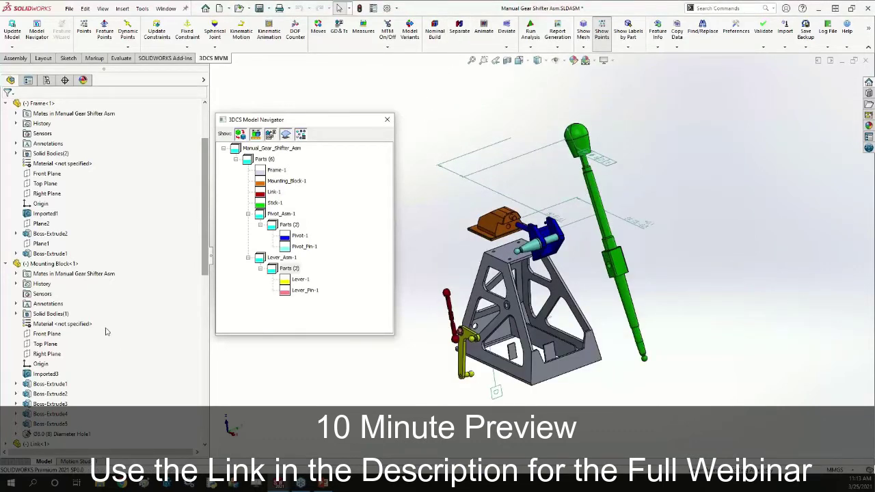
Review the existing mates of the gear shifter assembly and extract them as 3DCS moves.
scroll(106, 330, down, 6)
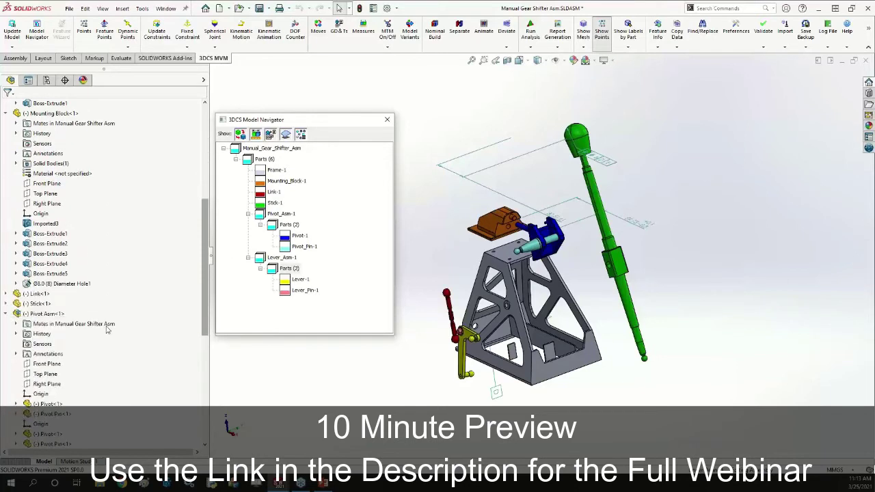
scroll(106, 330, down, 3)
scroll(106, 330, down, 5)
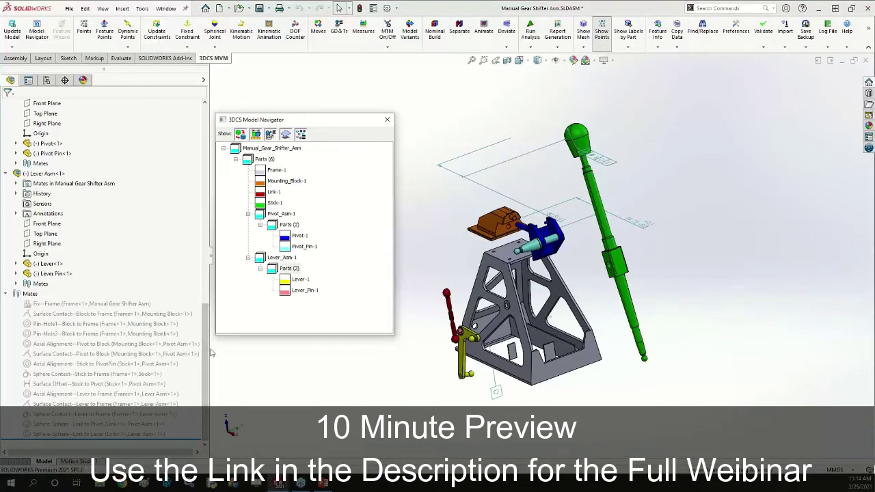
scroll(102, 239, up, 15)
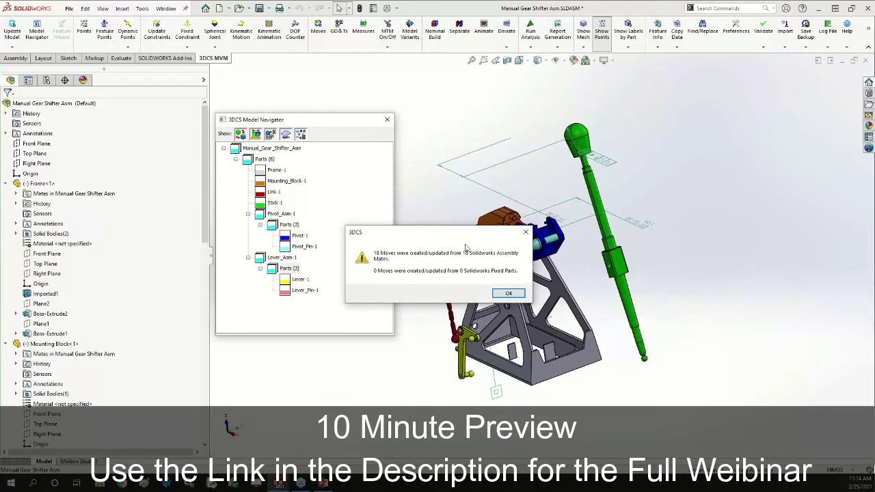
click(509, 294)
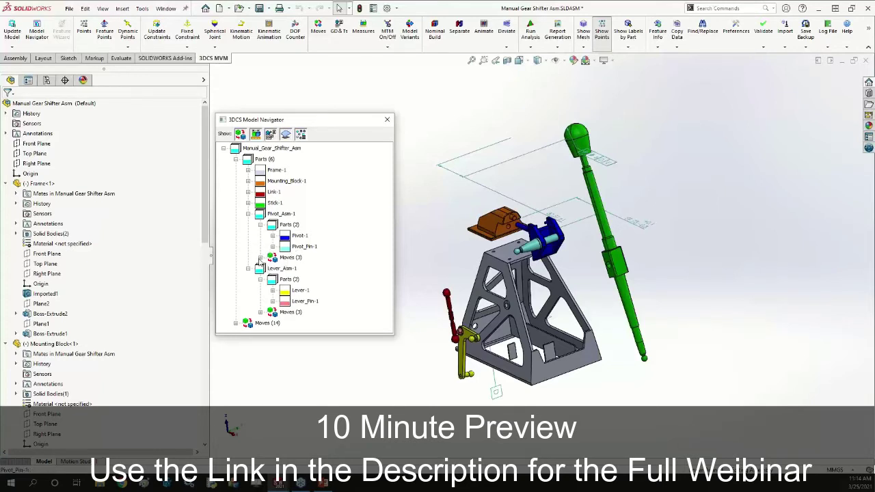
Expand the assembly-level moves and compare them with the original mates, starting from the Fix--Frame mate.
click(235, 325)
click(261, 213)
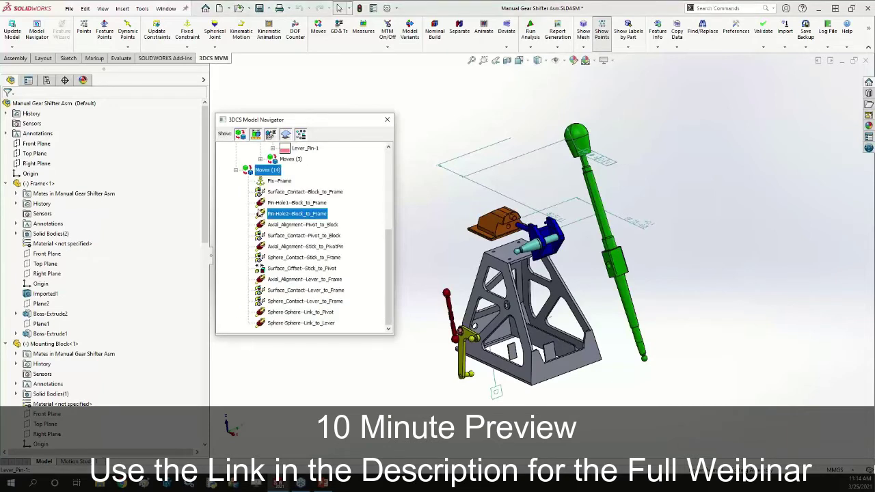
click(270, 170)
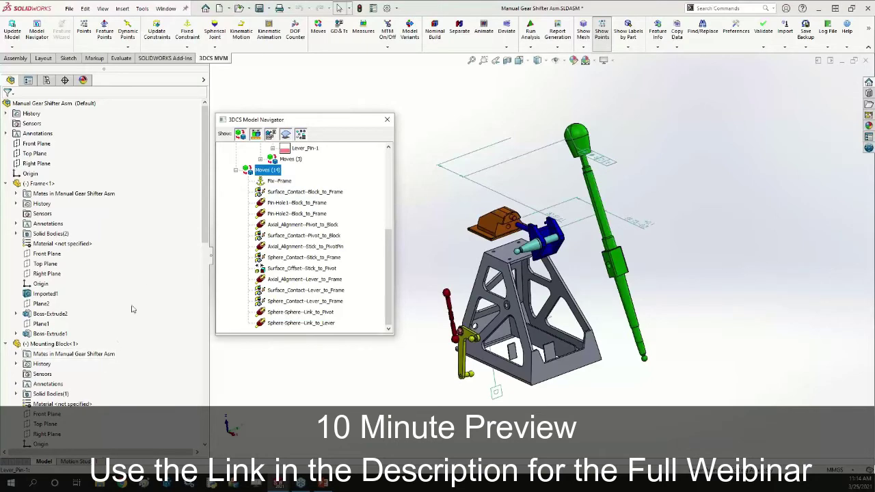
scroll(164, 287, down, 15)
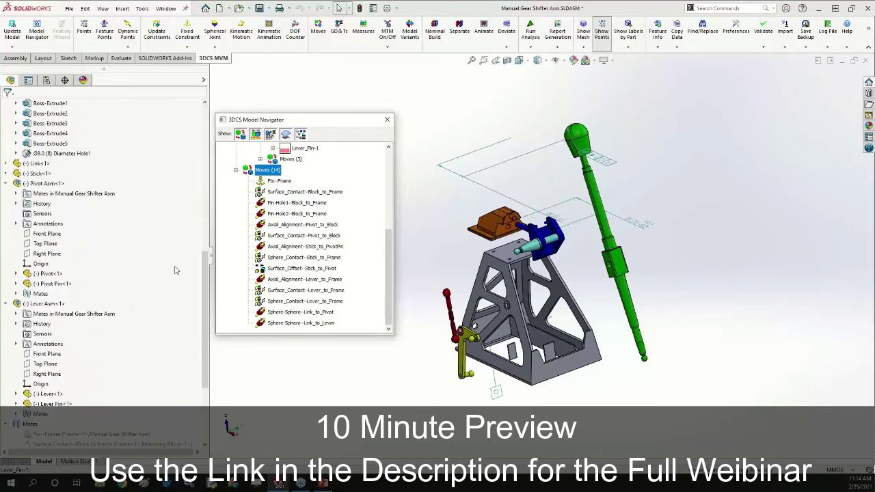
click(140, 304)
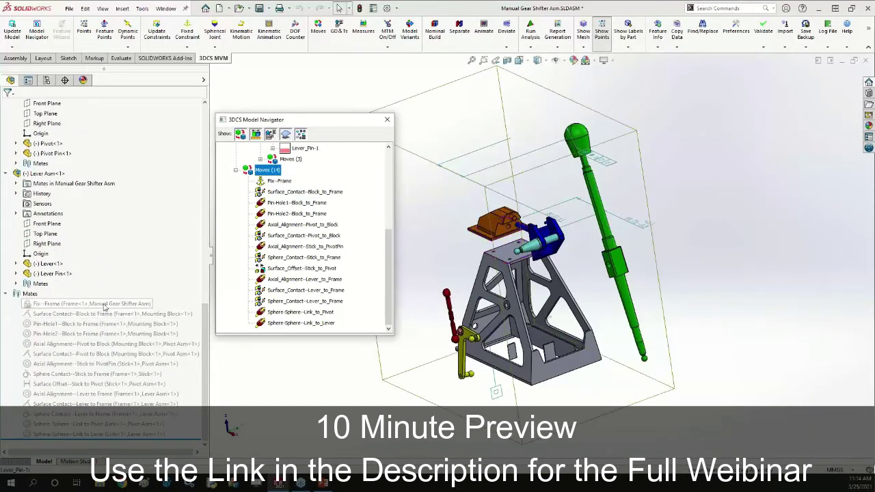
Run the nominal build with the extracted moves and inspect the frame's two contact plates at the stick and lever.
click(433, 35)
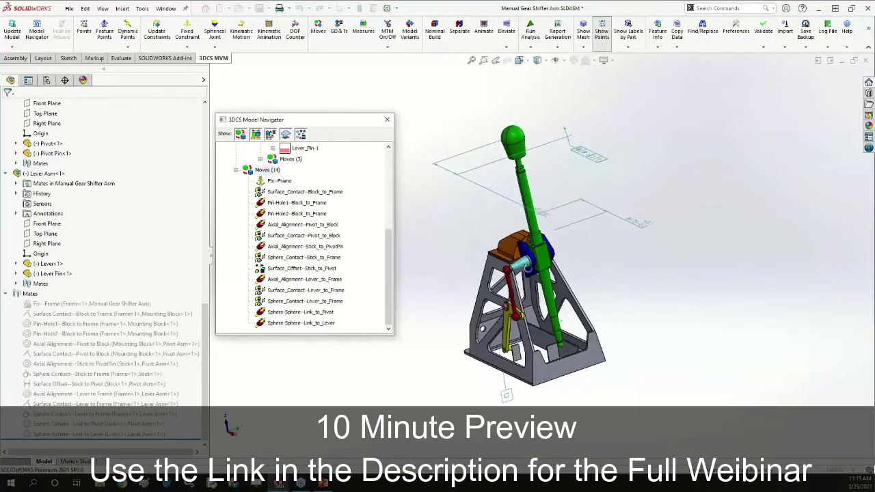
scroll(514, 352, down, 3)
scroll(513, 352, down, 5)
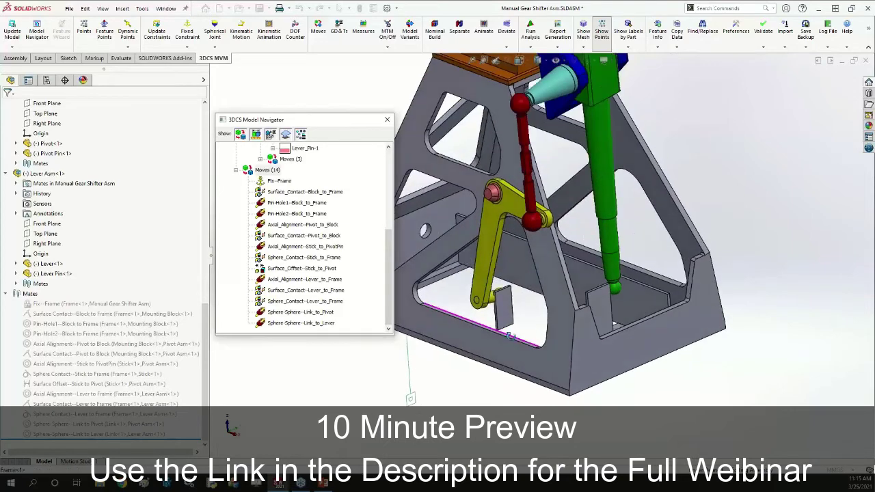
scroll(500, 306, down, 2)
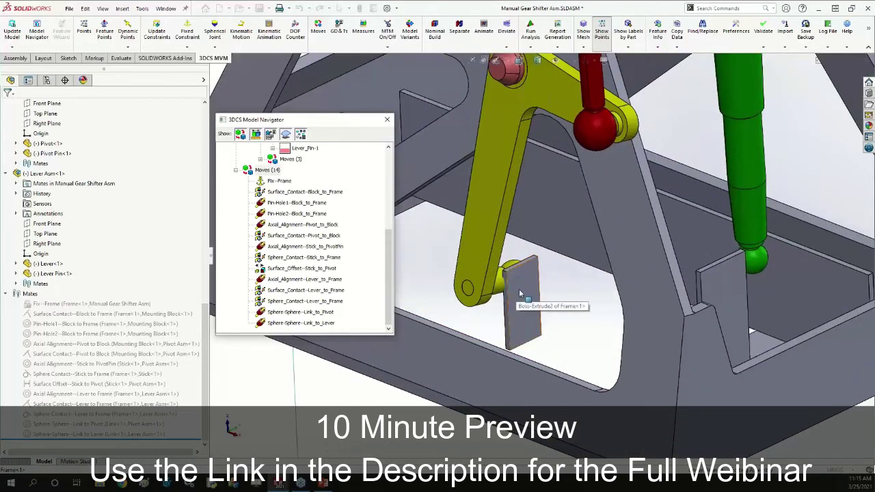
click(519, 292)
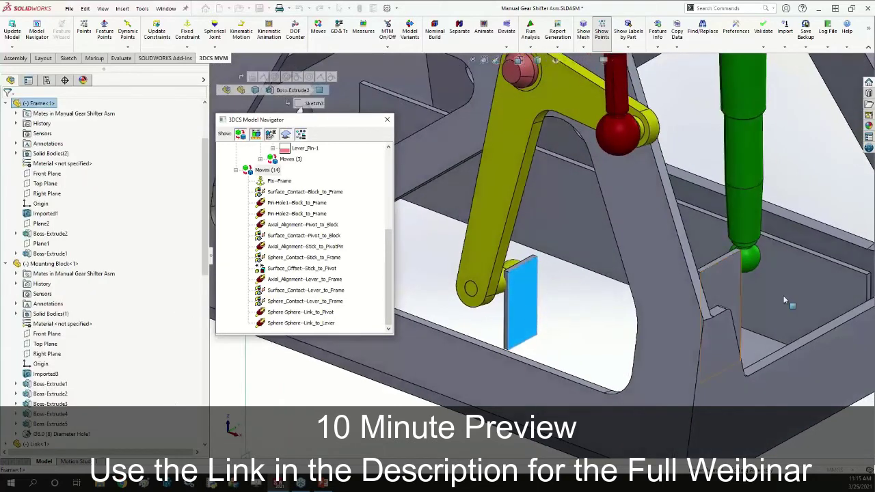
click(727, 293)
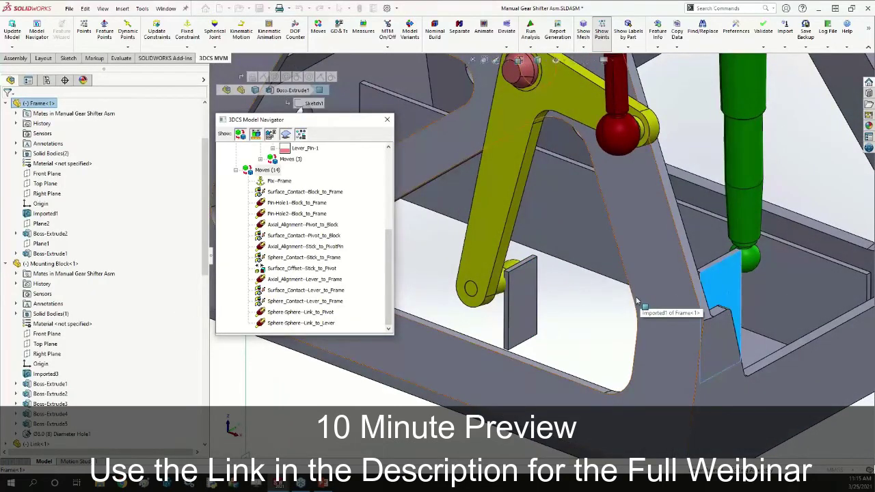
middle_drag(635, 297, 521, 259)
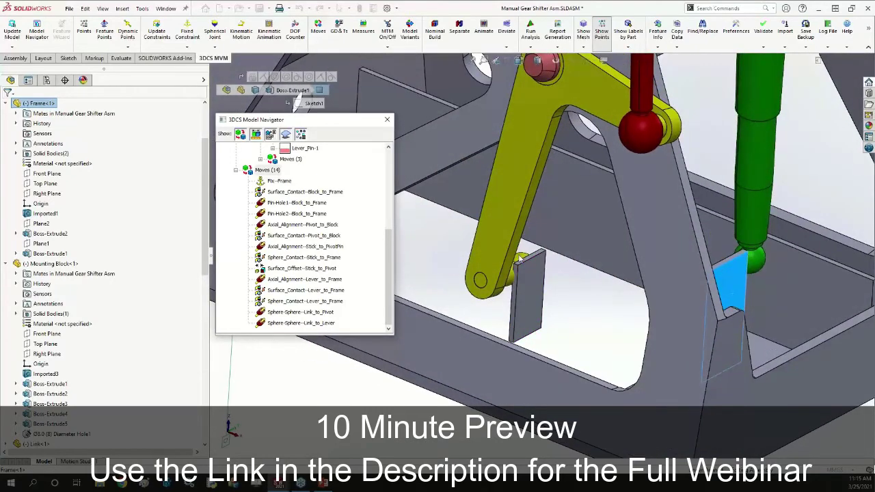
click(528, 283)
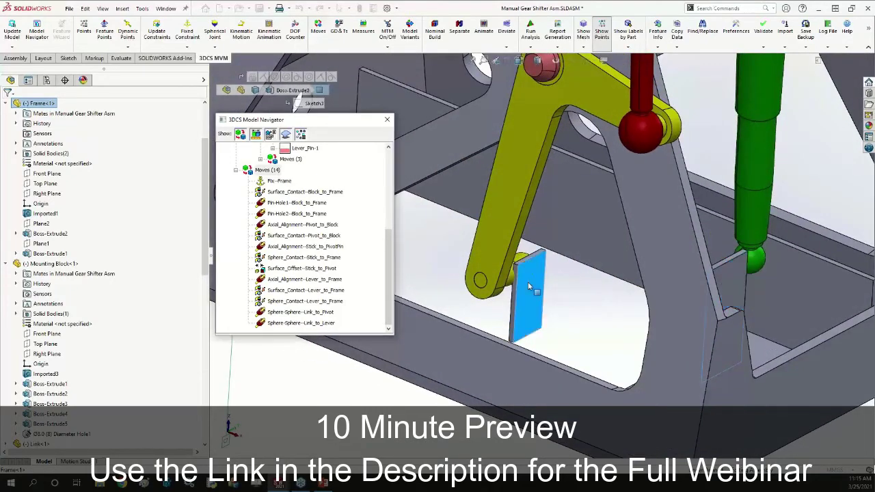
Set the target direction of the Sphere_Contact--Stick_to_Frame move to Align, run the nominal build and inspect the stick's contact with its plate.
click(305, 259)
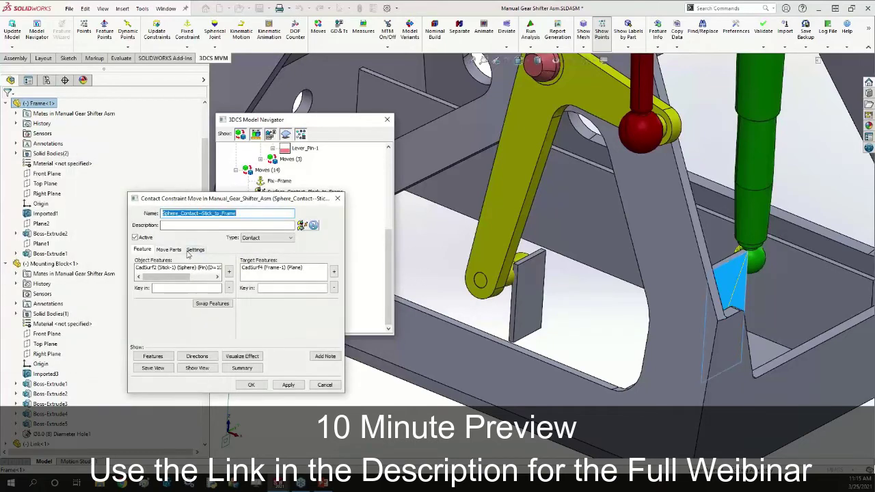
click(191, 250)
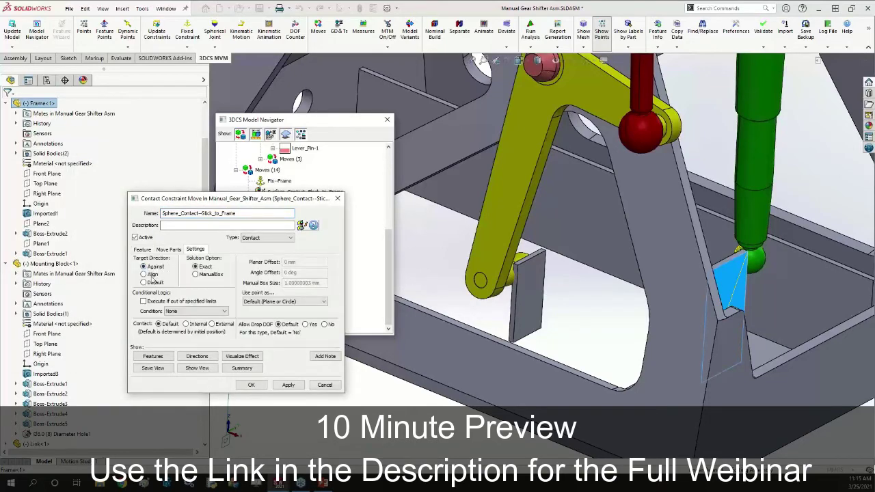
click(288, 385)
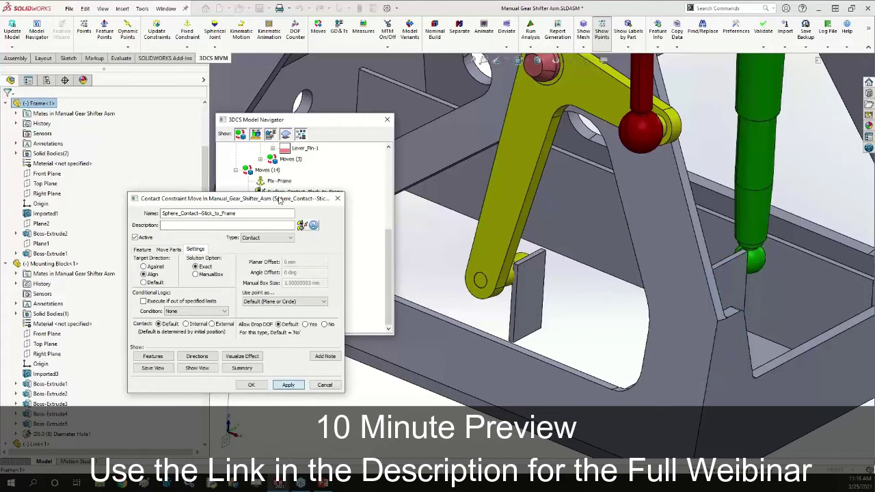
click(434, 33)
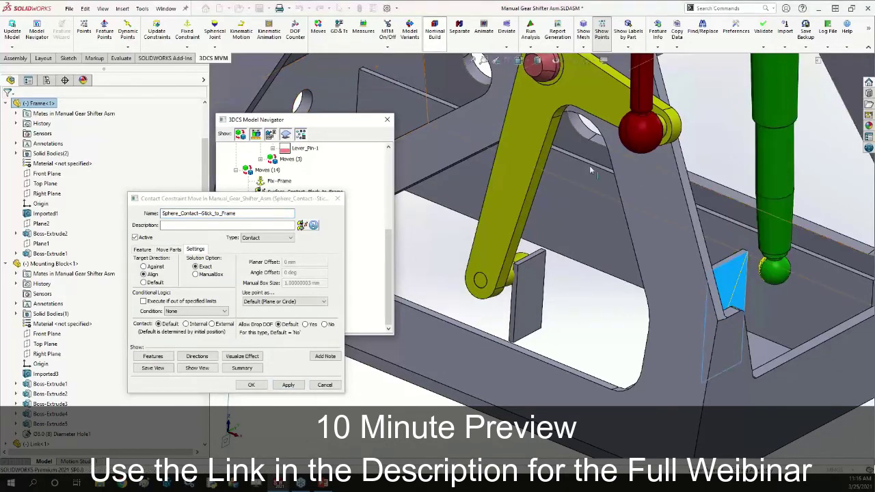
key(ctrl+8)
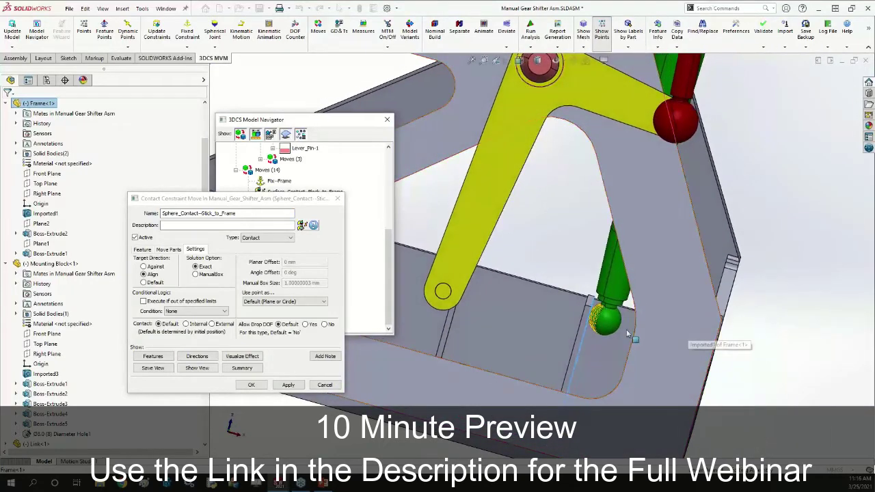
key(Escape)
middle_drag(613, 387, 540, 270)
click(251, 384)
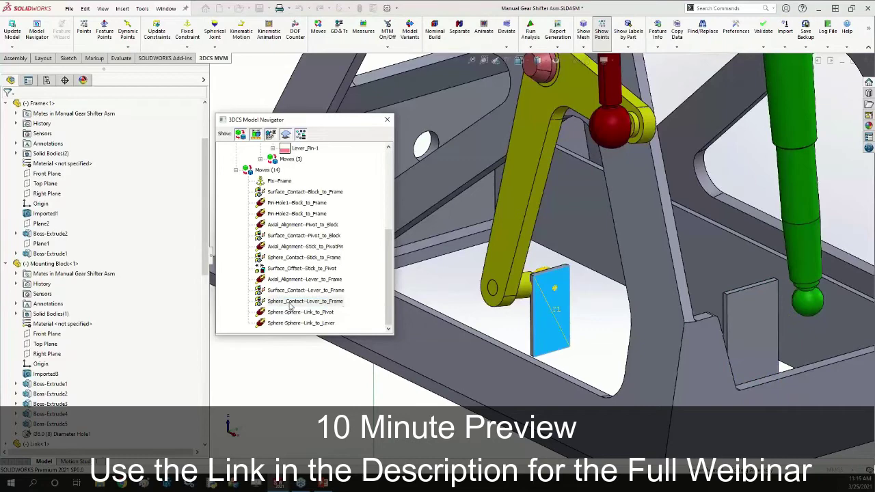
Reverse the target direction of the Sphere_Contact--Lever_to_Frame move and rebuild the assembly to nominal.
double_click(288, 301)
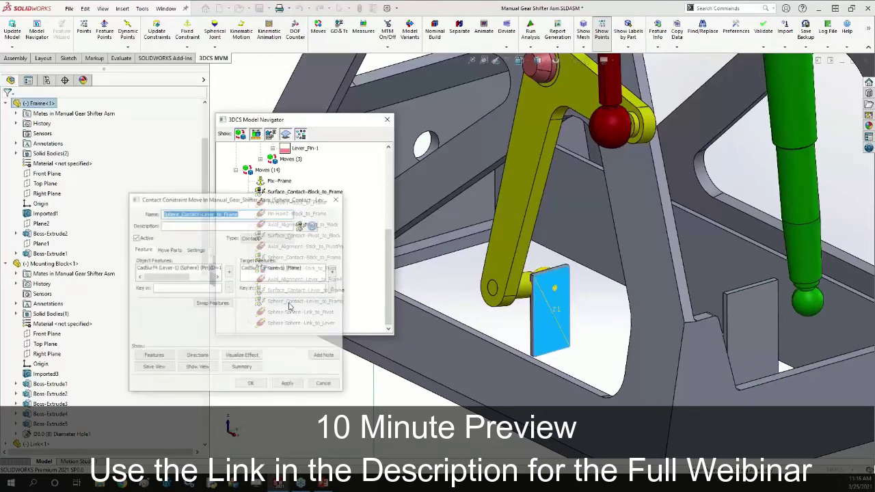
click(194, 249)
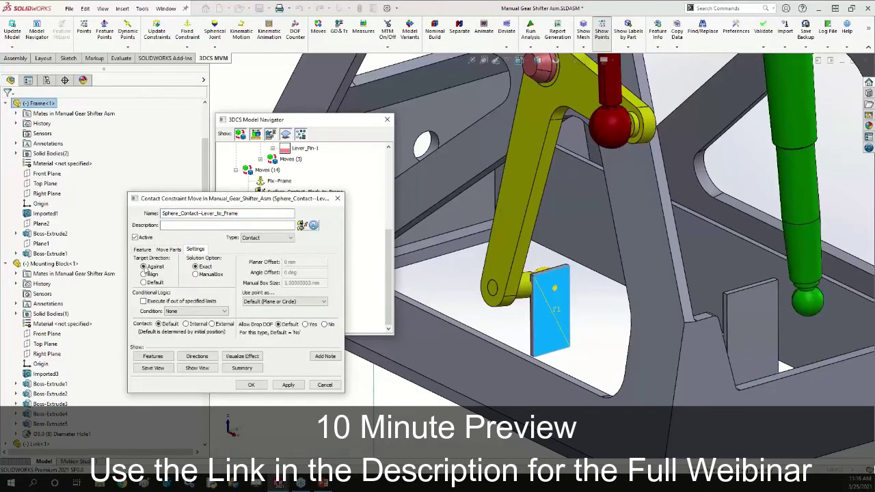
click(252, 384)
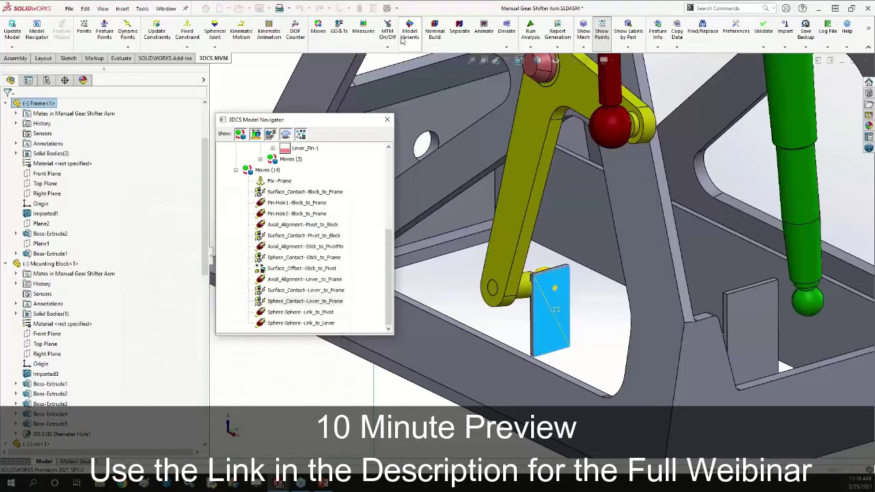
click(432, 31)
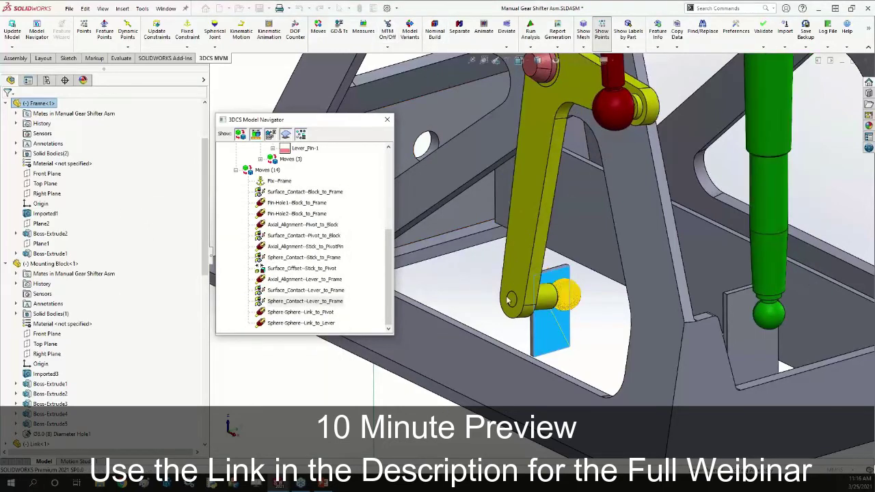
scroll(516, 301, up, 5)
scroll(492, 272, up, 3)
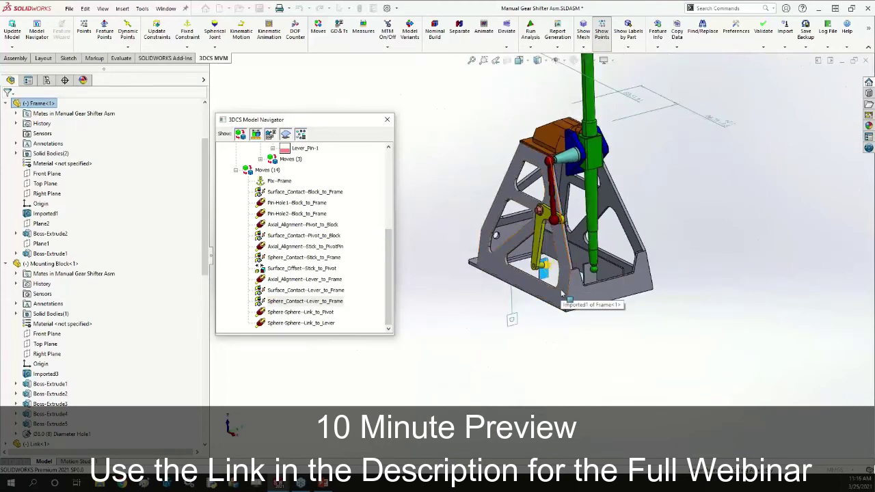
Run Deviate on the full gear shifter assembly to view its built variation, then end the simulation.
middle_drag(561, 294, 444, 190)
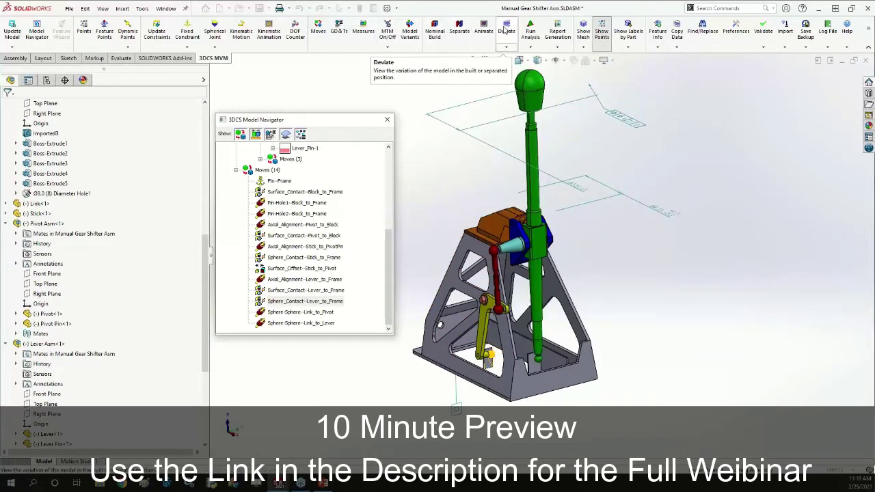
click(504, 28)
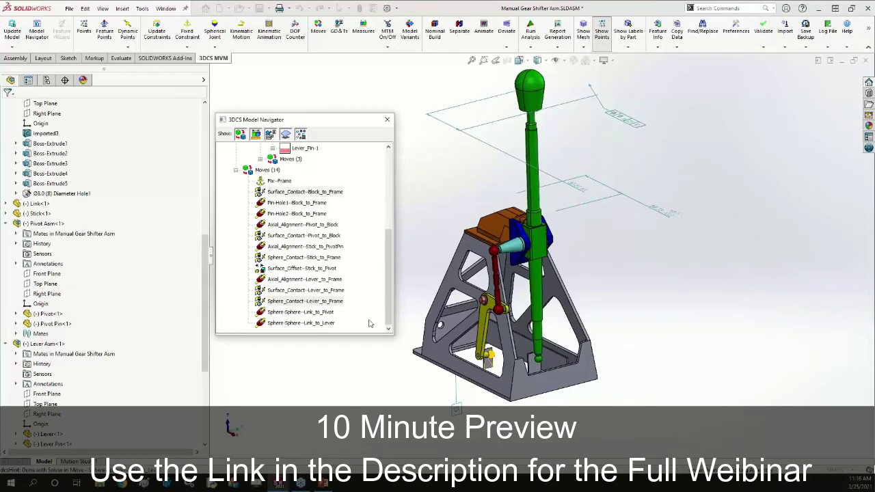
scroll(506, 328, down, 2)
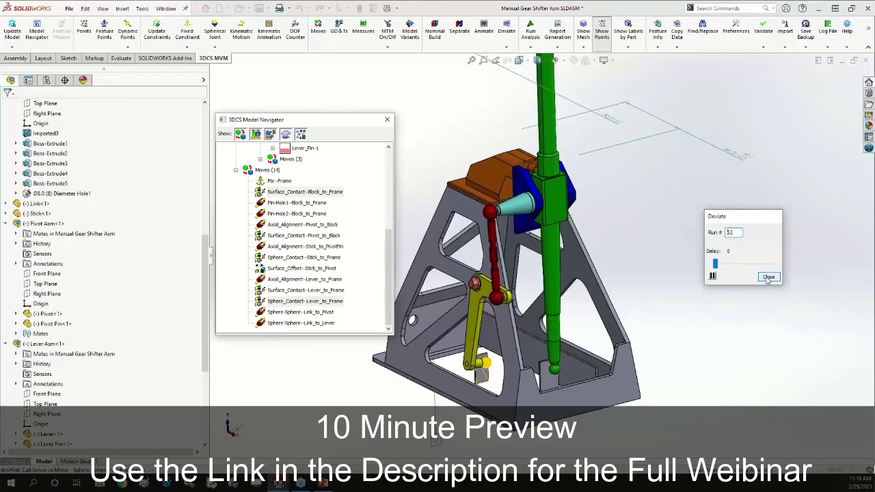
click(769, 277)
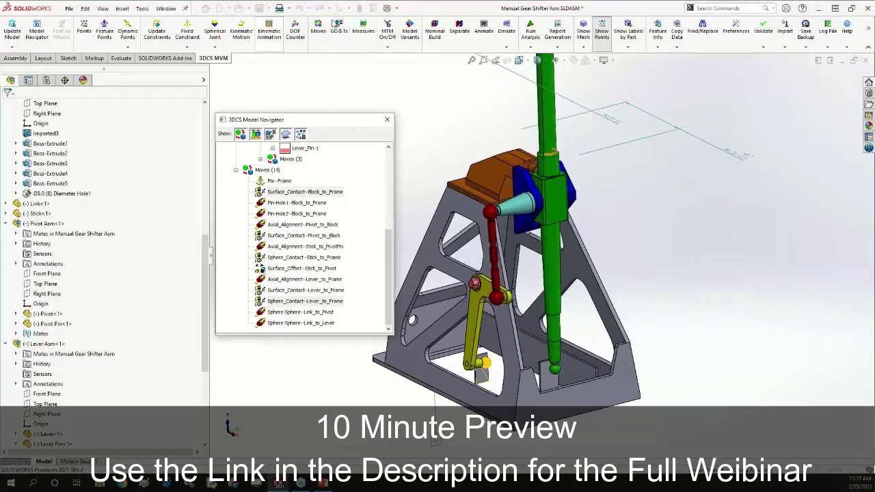
Separate the assembly's parts and deactivate the Surface_Contact--Block_to_Frame move.
click(459, 30)
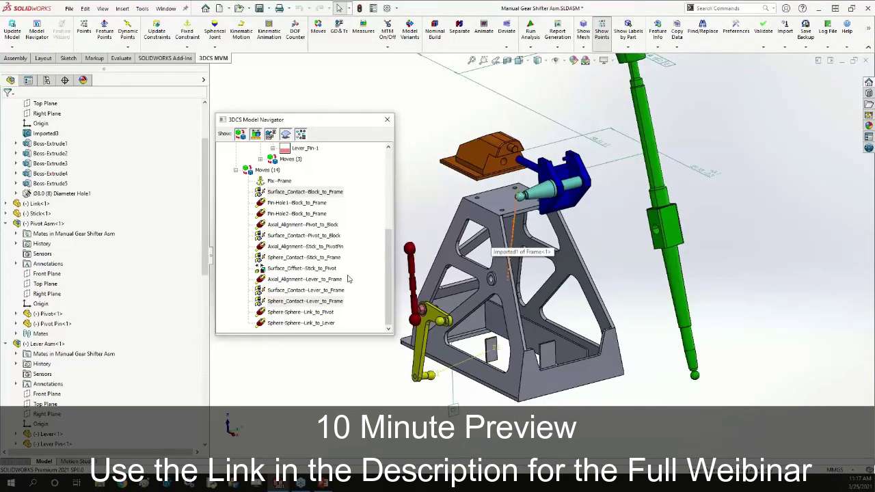
scroll(107, 233, up, 8)
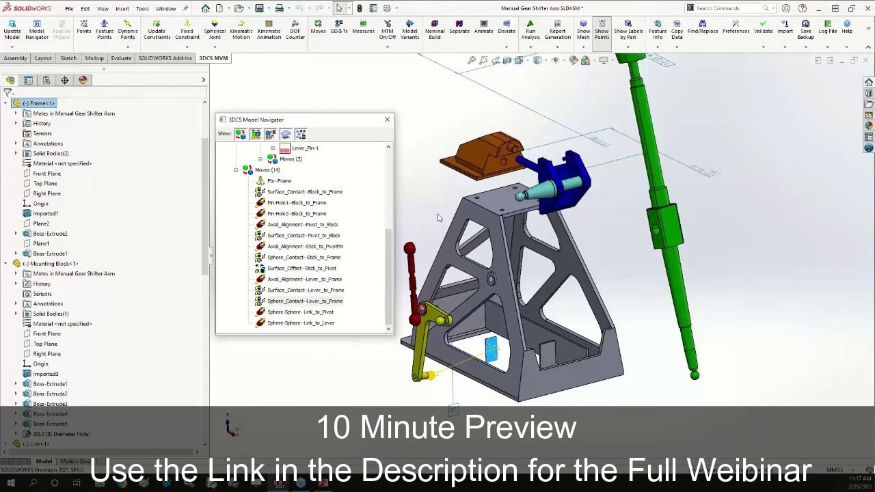
click(340, 193)
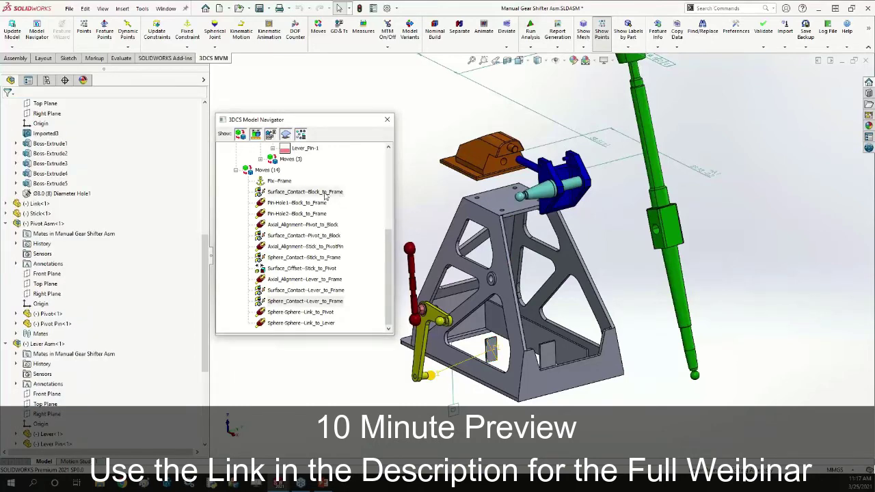
middle_drag(481, 232, 484, 174)
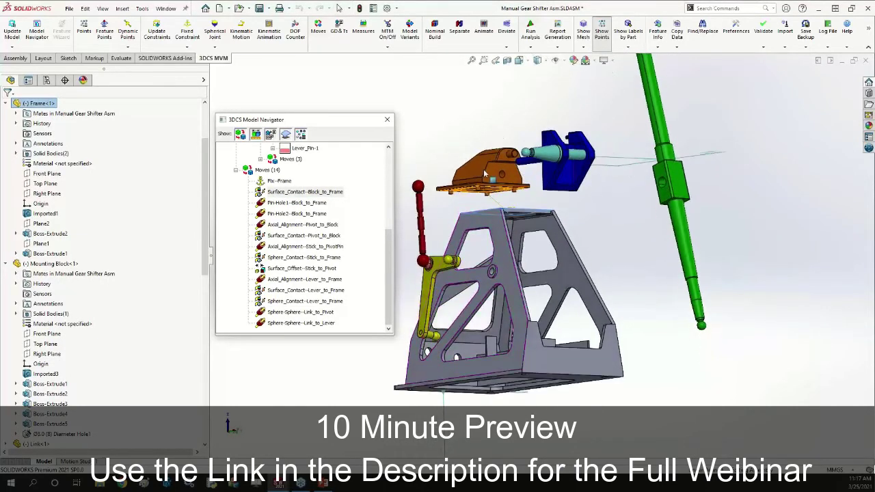
click(314, 193)
right_click(316, 194)
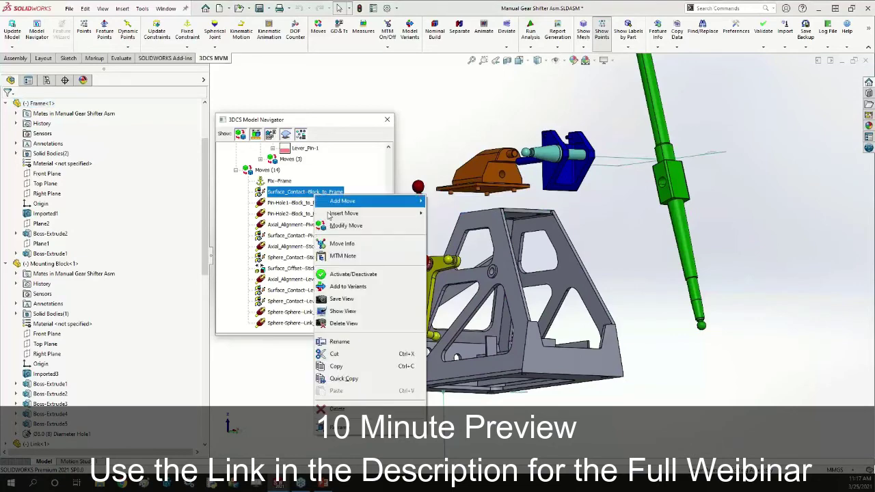
click(344, 273)
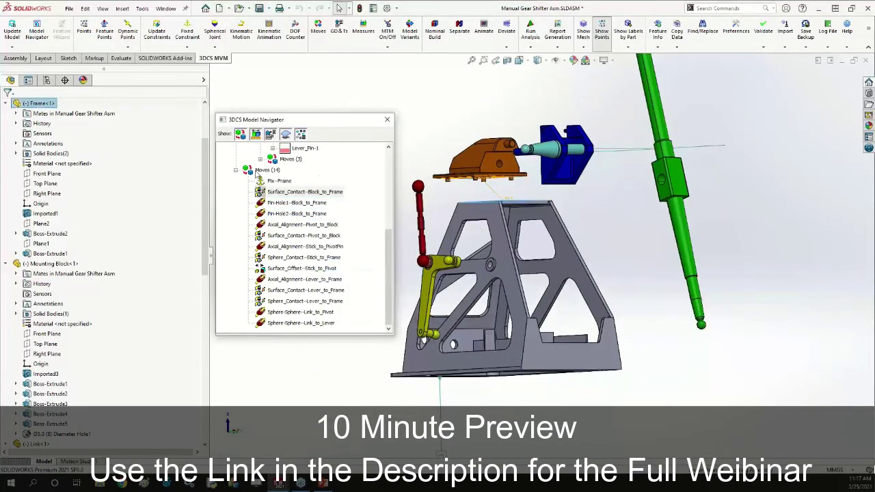
Open the move list of Manual_Gear_Shifter_Asm and place it over the Model Navigator.
click(263, 170)
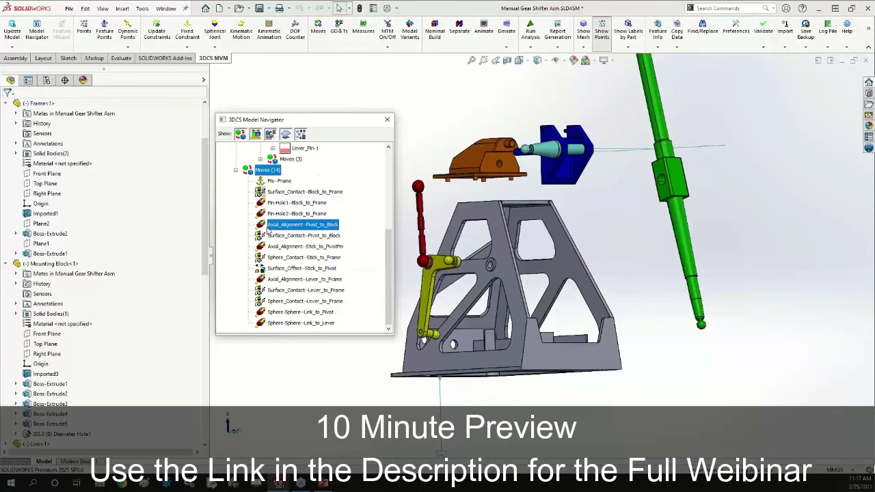
double_click(263, 170)
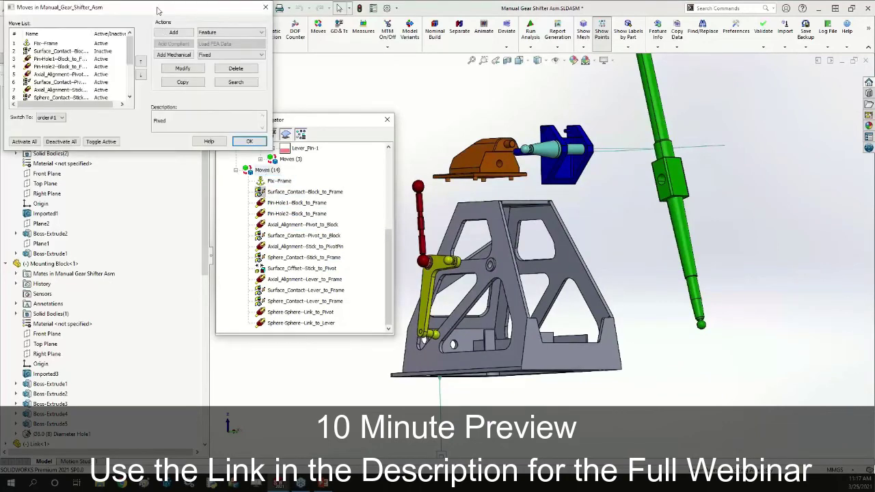
drag(158, 10, 300, 85)
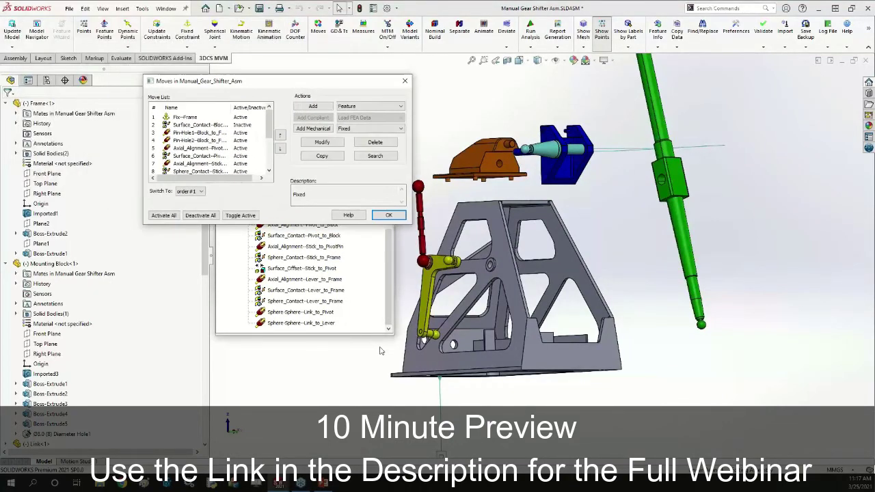
Review the available feature and mechanical move types, and the definition of the existing Surface_Contact--Block_to_Frame move.
click(400, 107)
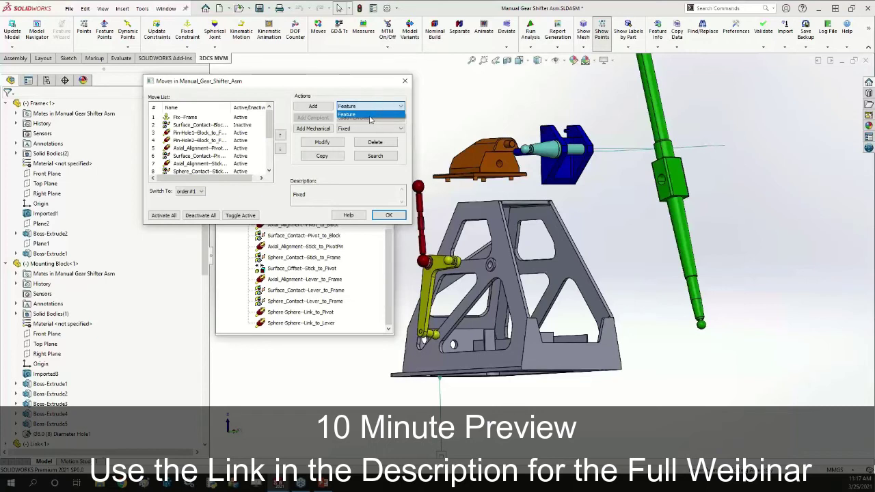
click(369, 113)
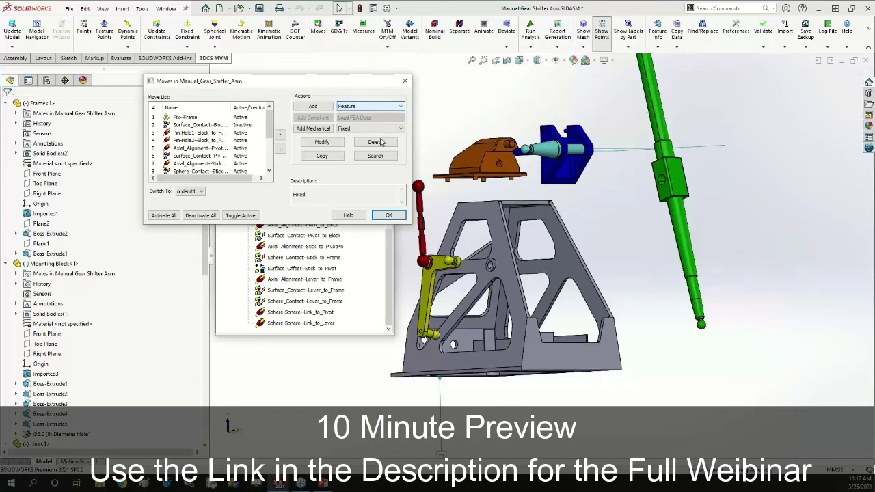
click(360, 130)
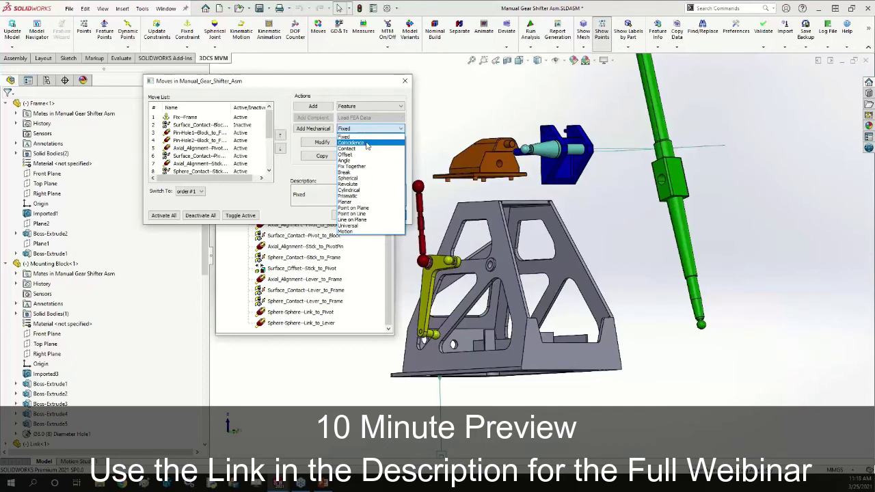
click(205, 125)
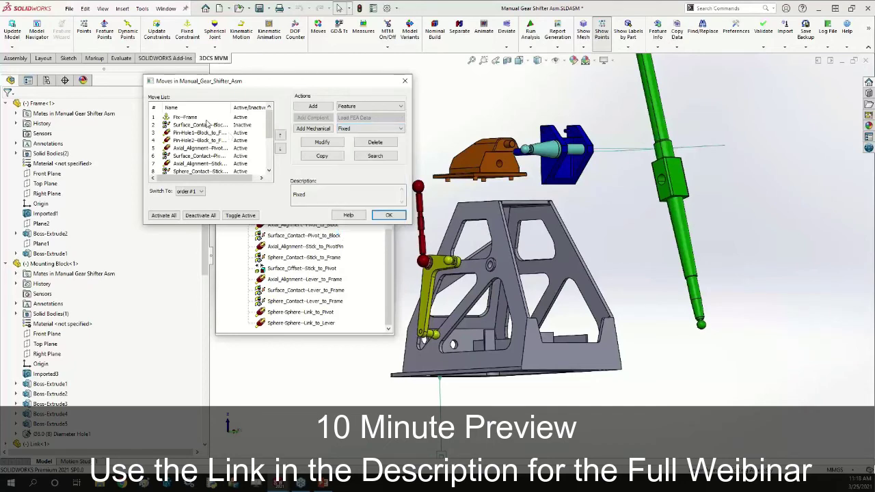
click(208, 119)
double_click(207, 125)
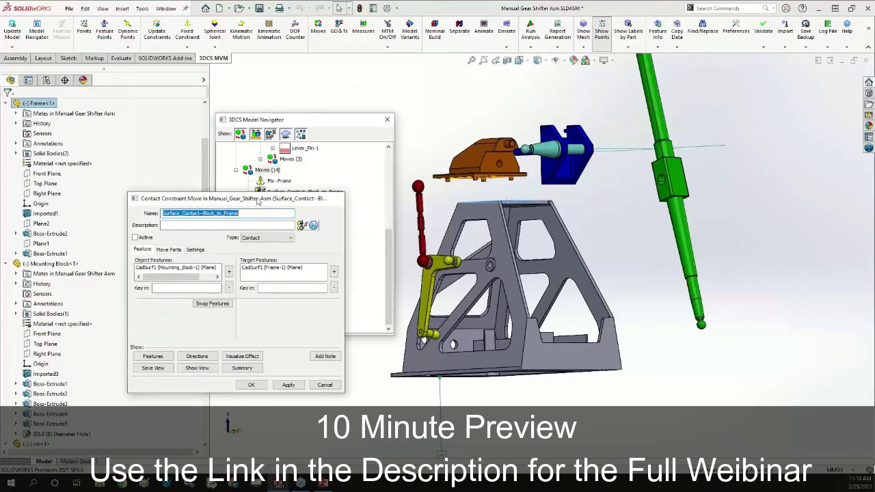
click(251, 385)
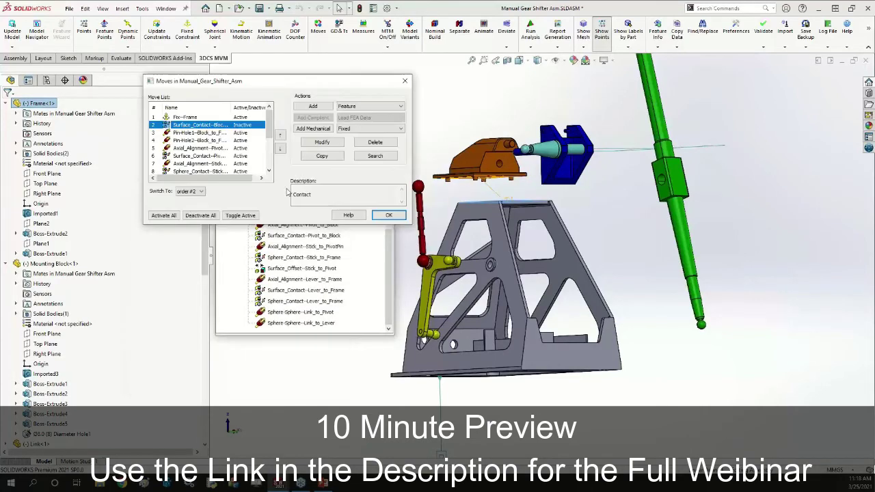
Add a mechanical move of type Contact to the assembly and name it First Move.
click(351, 130)
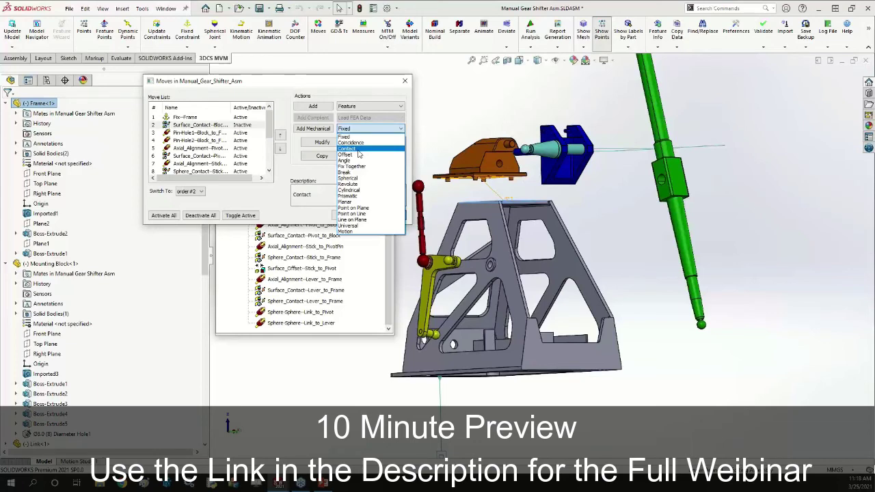
click(357, 149)
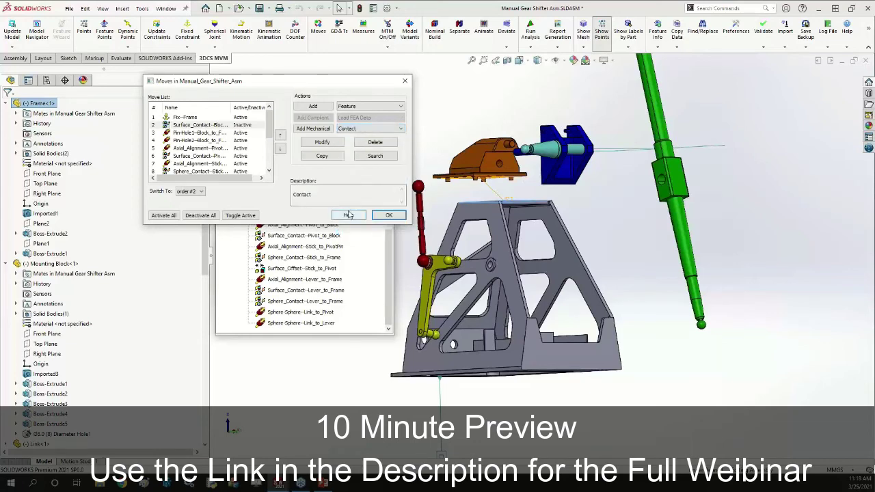
click(325, 129)
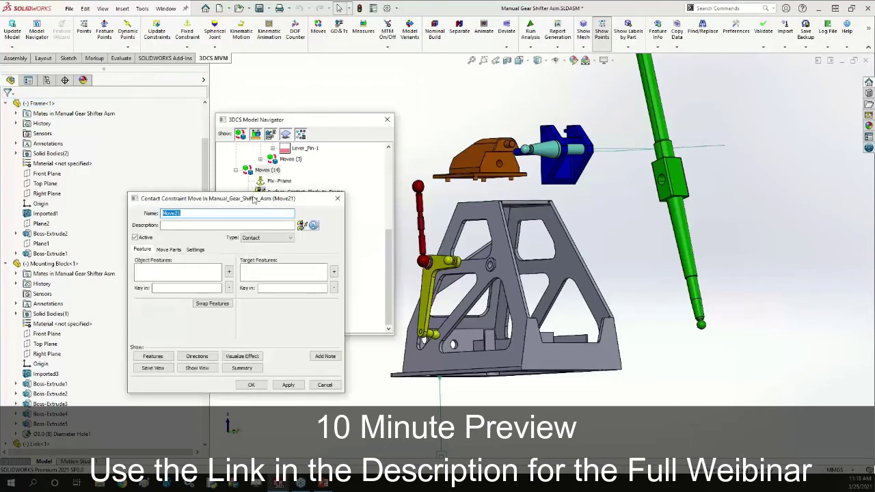
drag(253, 198, 301, 227)
click(239, 241)
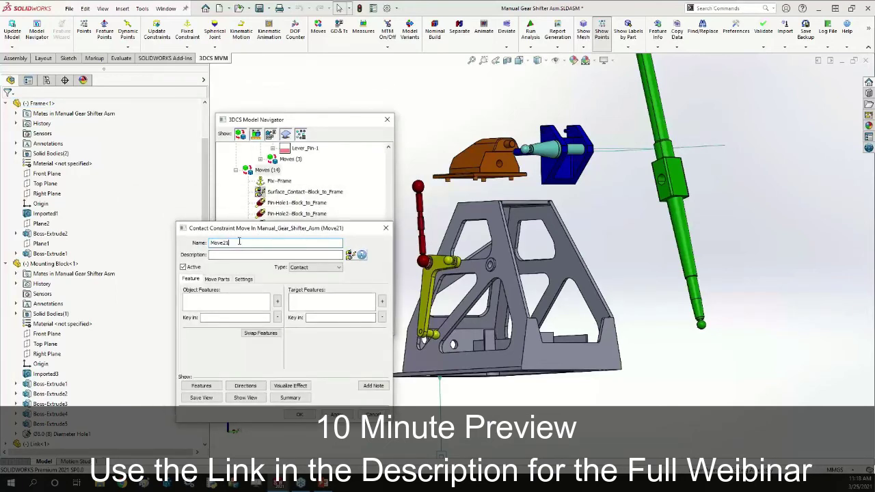
drag(239, 242, 196, 244)
text(P)
Set the mounting block's mating plane as object feature and the frame's top plane as target feature, and accept the contact move.
middle_drag(475, 233, 404, 198)
click(472, 190)
click(428, 182)
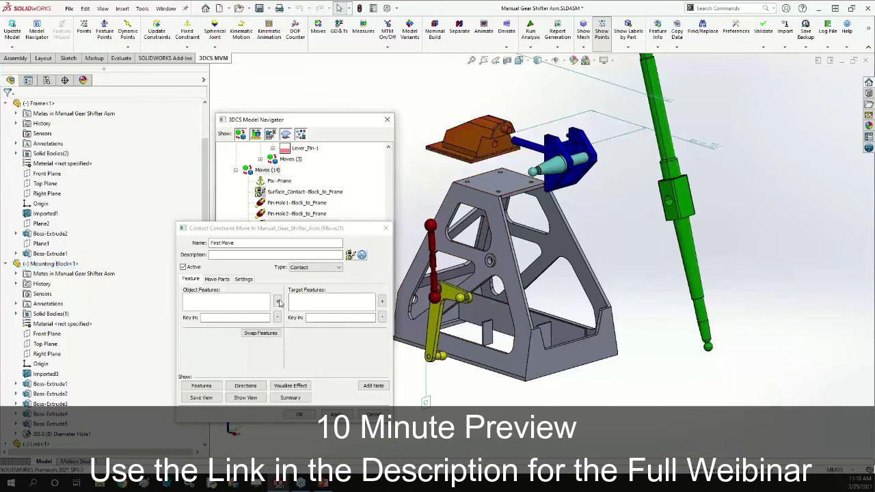
key(Escape)
middle_drag(489, 262, 475, 197)
click(475, 198)
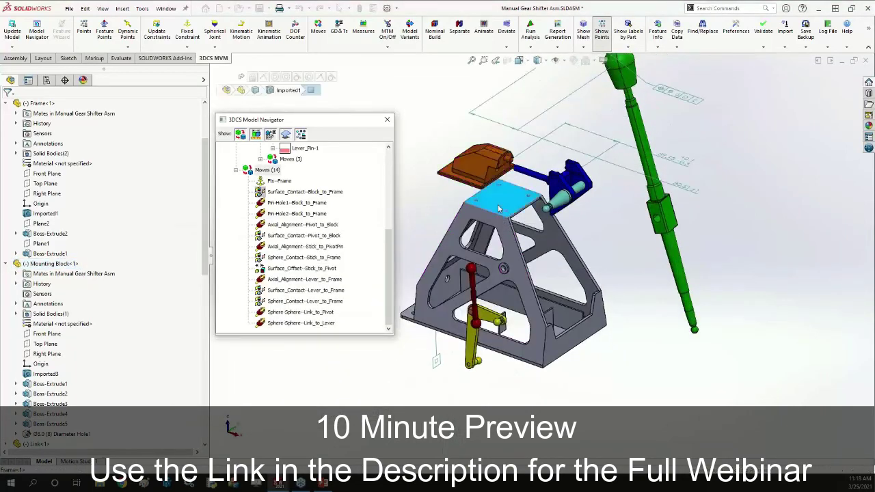
double_click(305, 192)
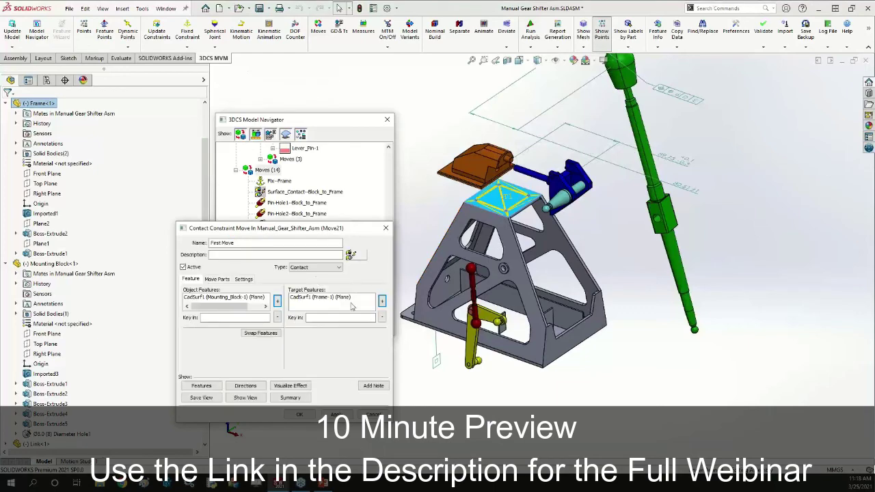
drag(283, 231, 286, 215)
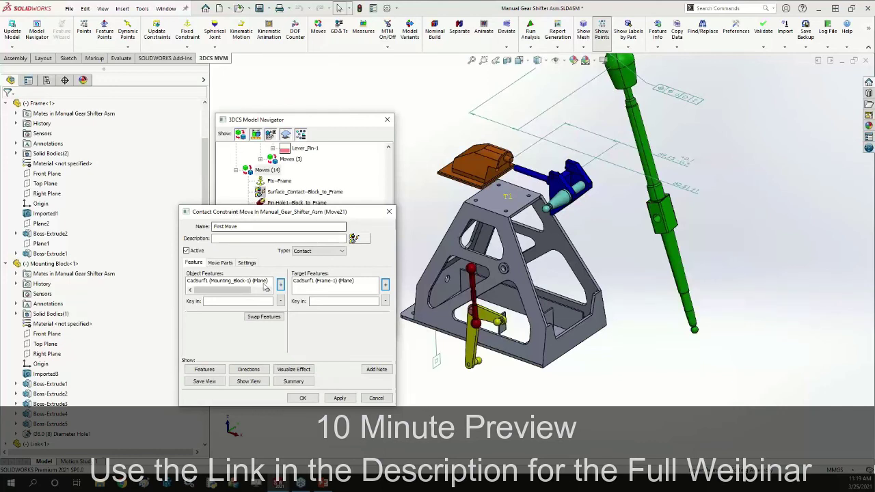
click(301, 399)
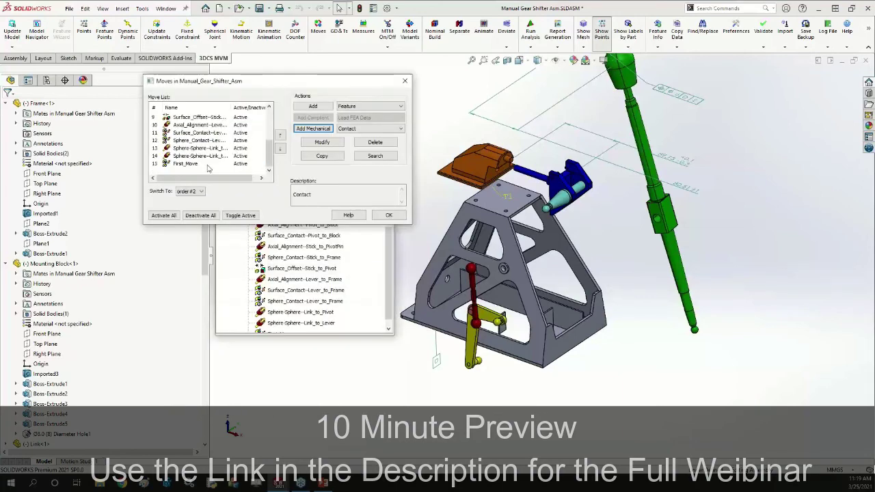
Reposition First_Move as order #2 in the move list, accept the list, and run a nominal build of the assembly.
click(198, 191)
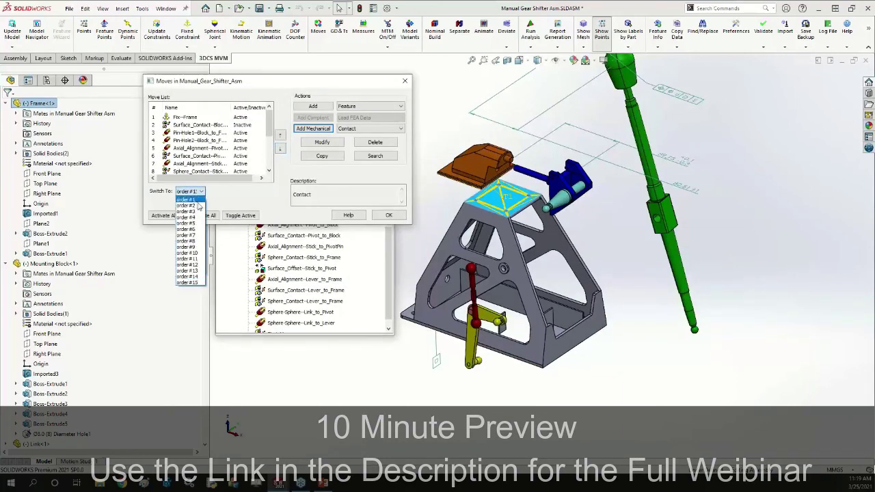
click(185, 205)
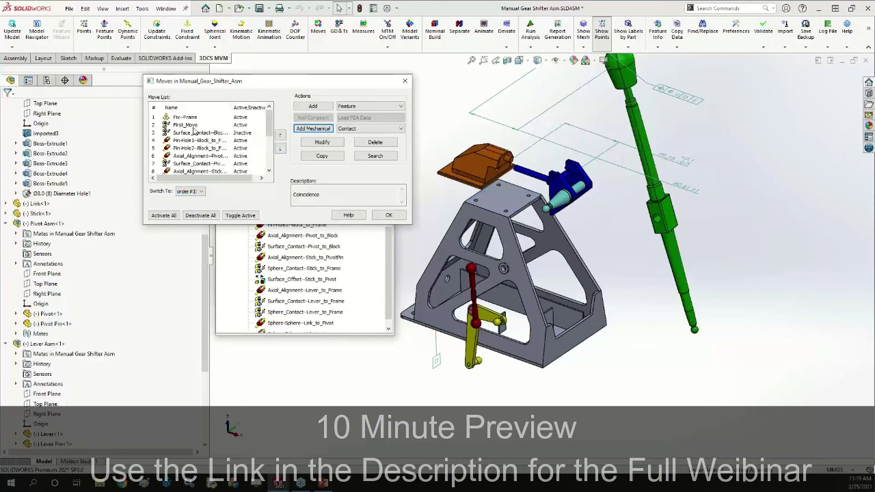
click(388, 215)
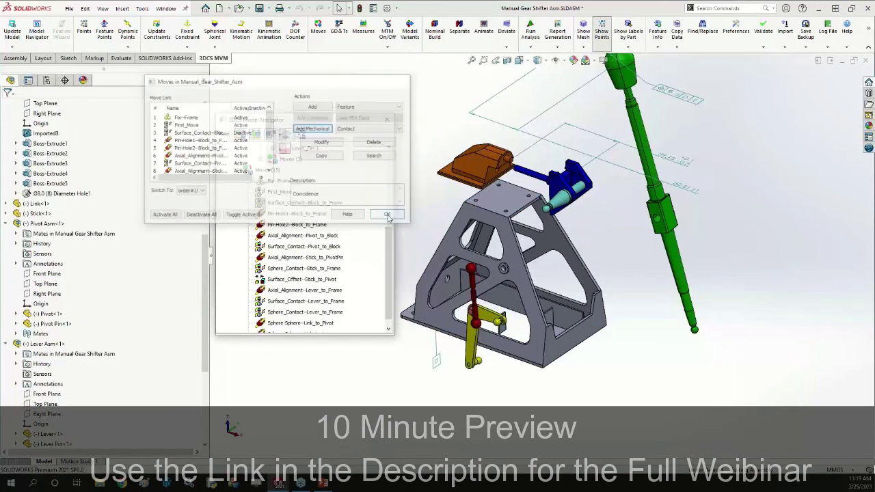
click(434, 31)
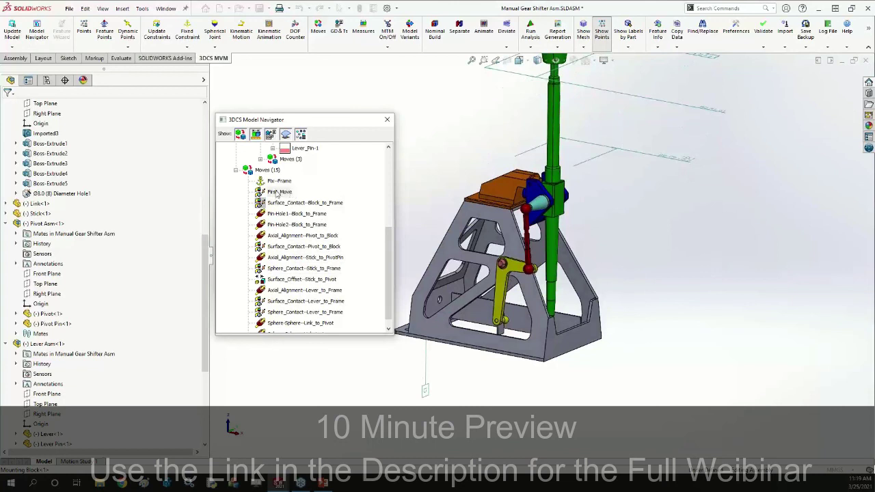
Deactivate First_Move and reactivate the original Surface_Contact--Block_to_Frame move.
scroll(53, 373, down, 5)
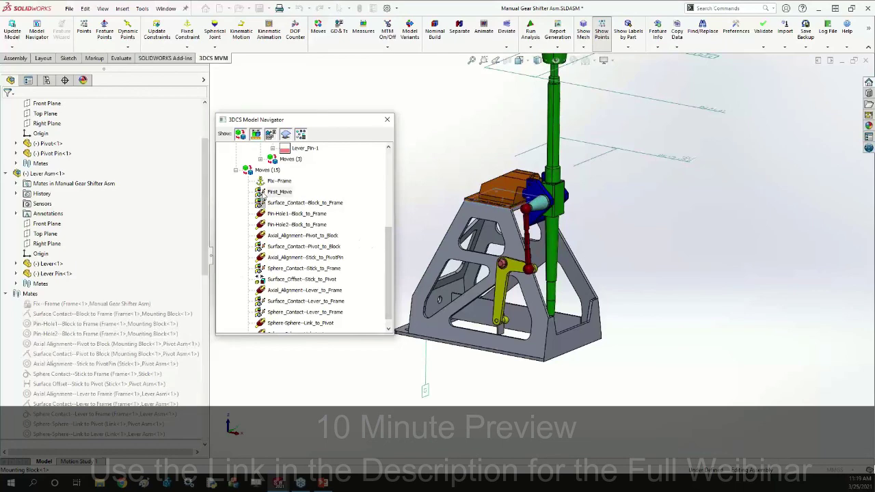
click(276, 192)
right_click(280, 193)
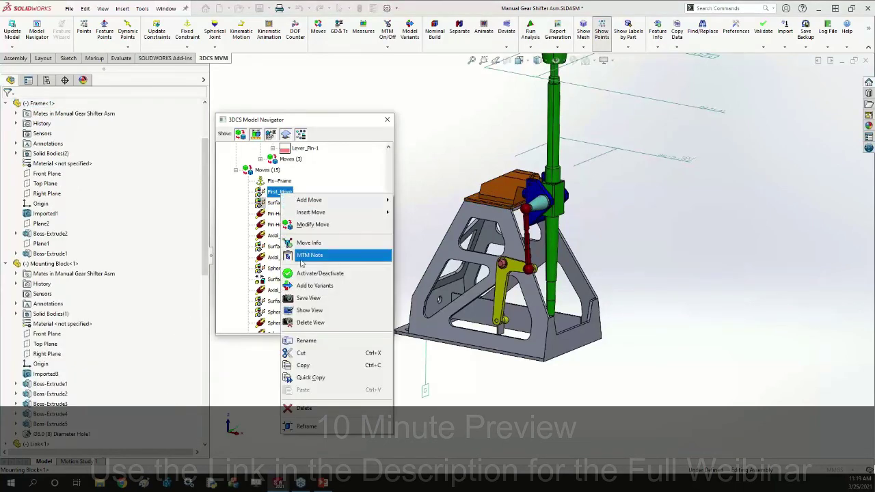
key(Escape)
click(284, 203)
right_click(293, 202)
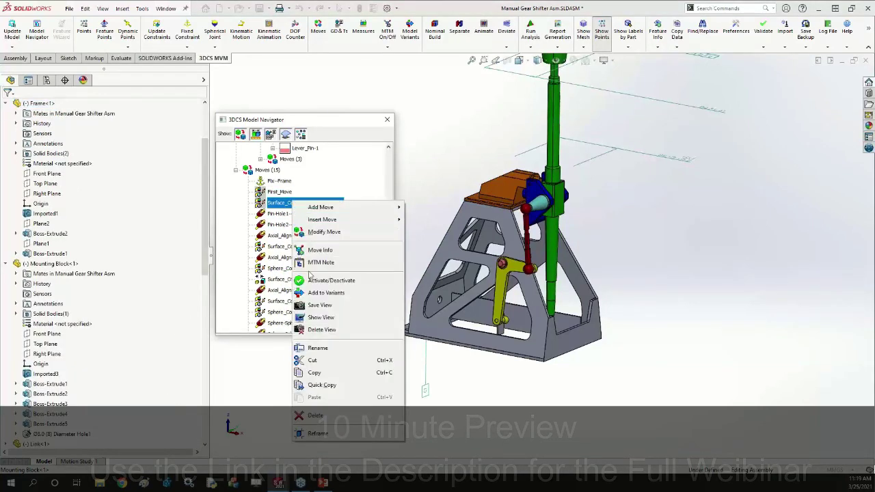
key(Escape)
ctrl+click(290, 193)
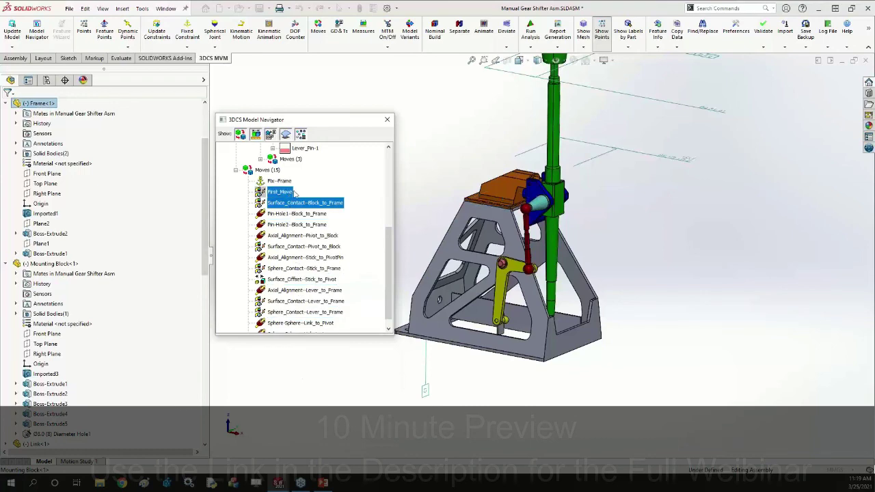
ctrl+click(294, 193)
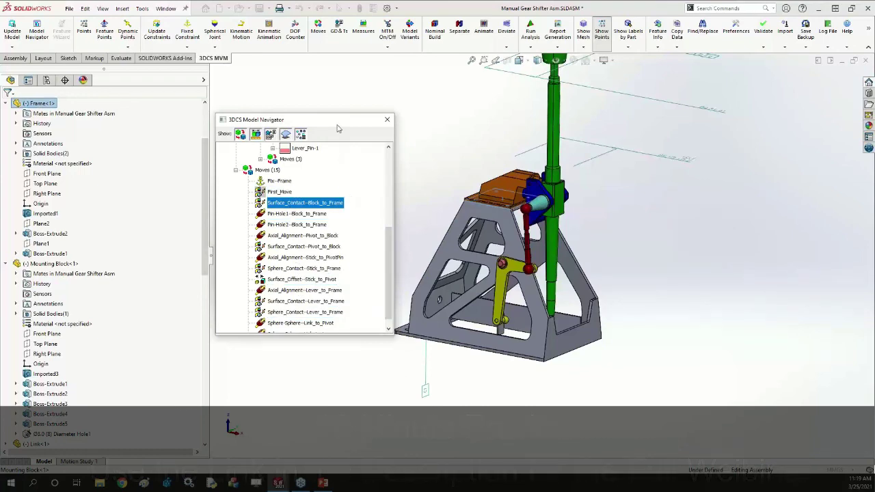